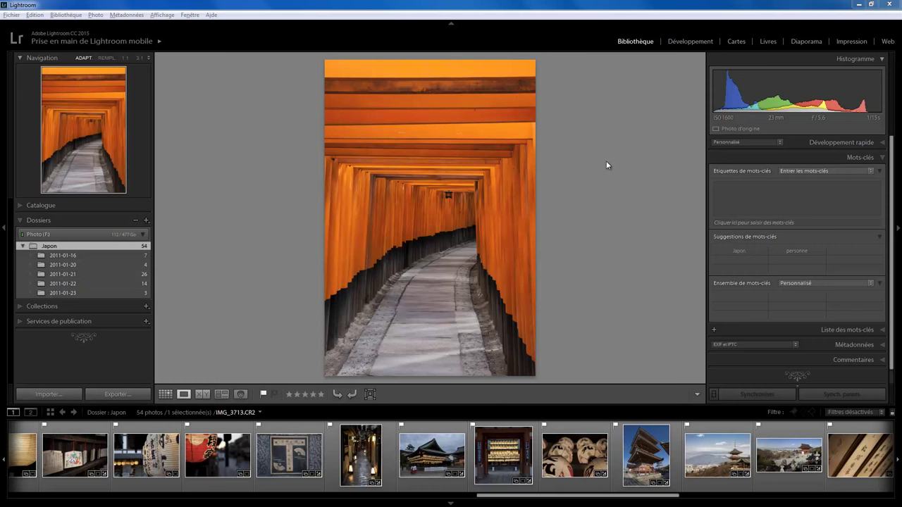
# Tag the lantern photo with the keyword Japon
pyautogui.click(577, 469)
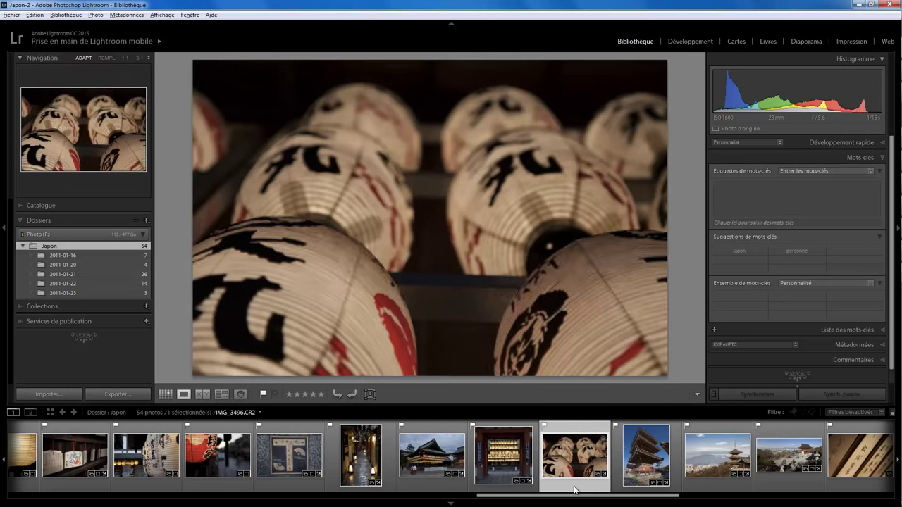
pyautogui.click(753, 195)
pyautogui.write('Japon')
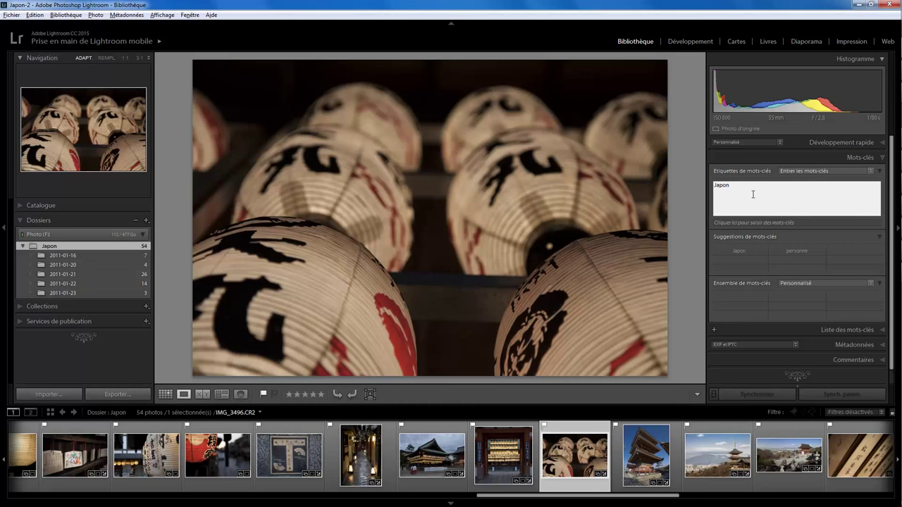
pyautogui.press('Return')
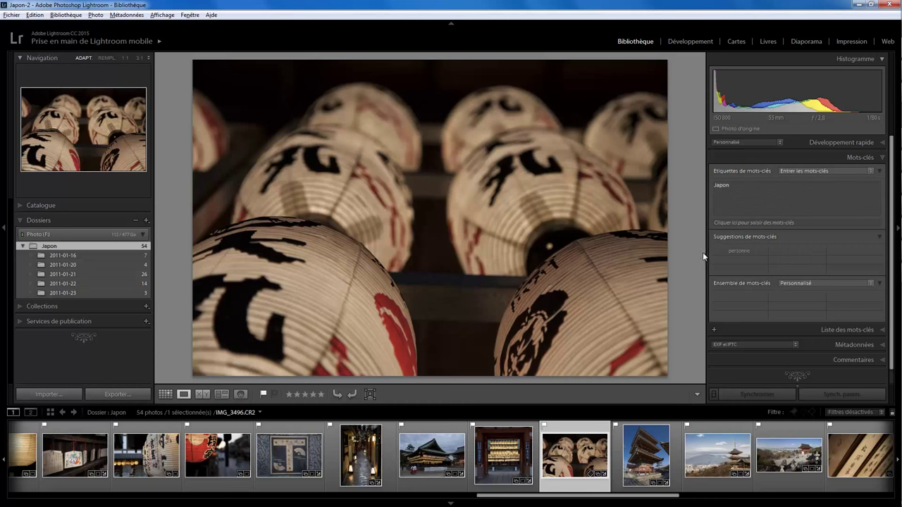
# Rate the lantern photo four stars and reselect it
pyautogui.click(314, 395)
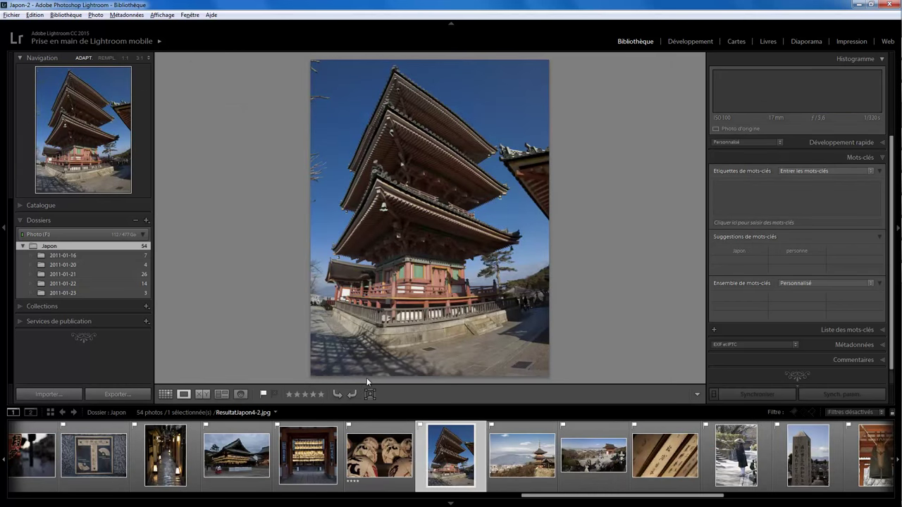
pyautogui.click(391, 476)
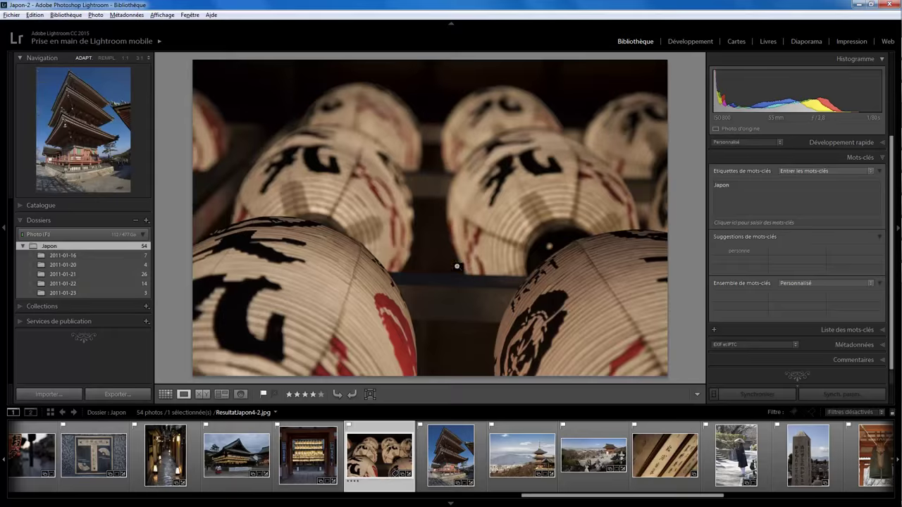
pyautogui.rightClick(433, 214)
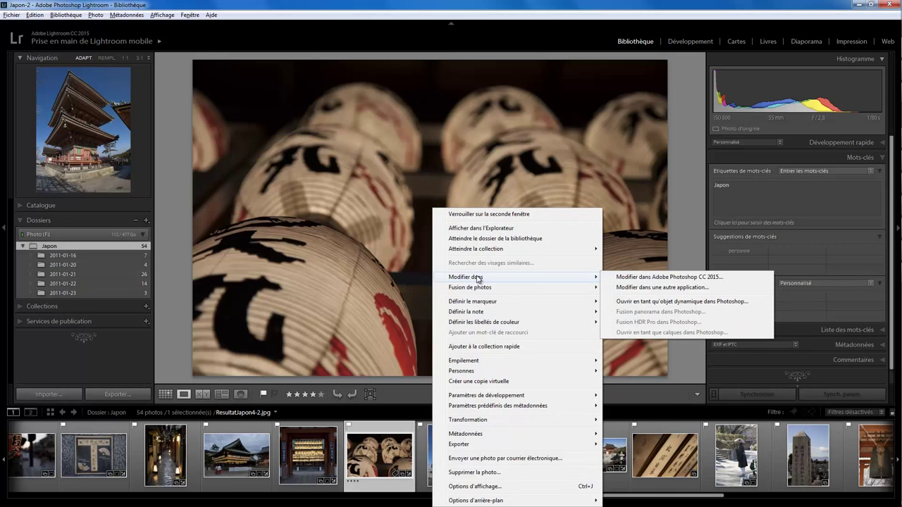
# Transfer the lantern photo to DxO OpticsPro 10 and start the trial
pyautogui.click(12, 15)
pyautogui.moveTo(45, 189)
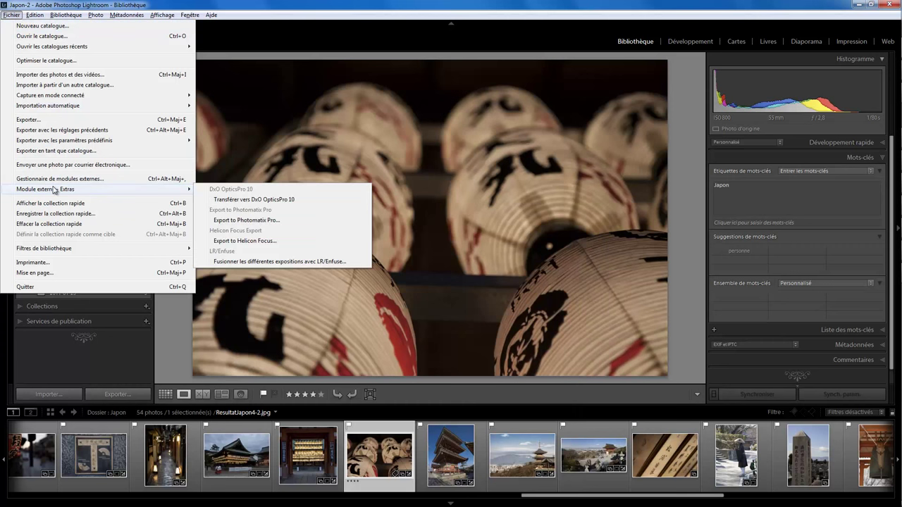
pyautogui.click(281, 201)
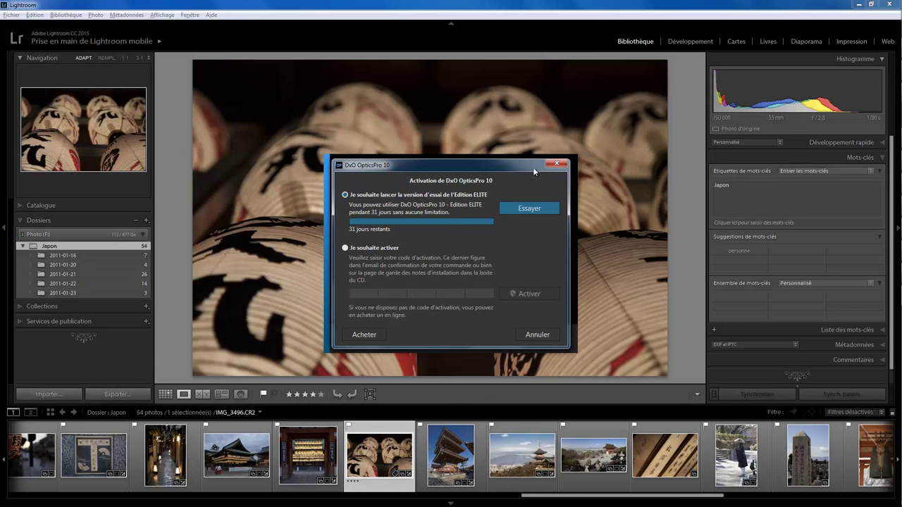
pyautogui.click(530, 209)
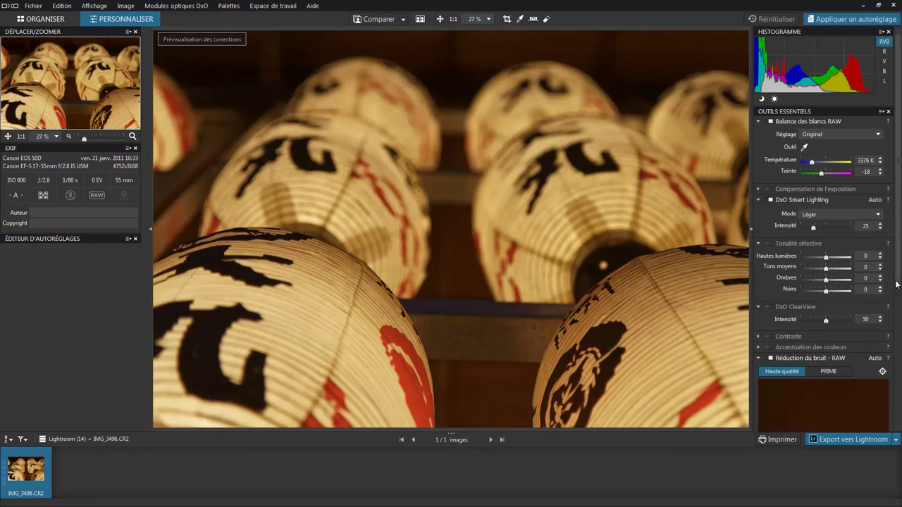
# Set the RAW white balance to 20000 K with tint 100, then open Export vers Lightroom
pyautogui.moveTo(897, 285); pyautogui.dragTo(780, 326)
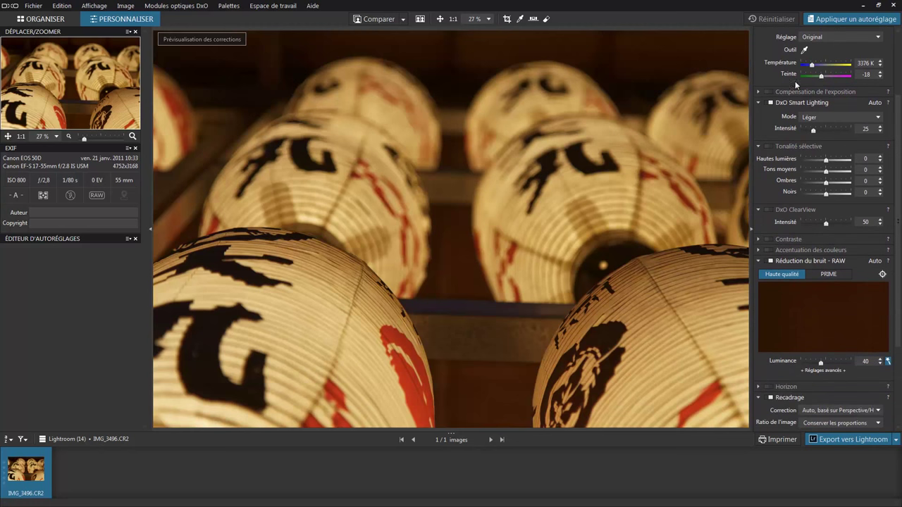
pyautogui.moveTo(812, 64); pyautogui.dragTo(807, 66)
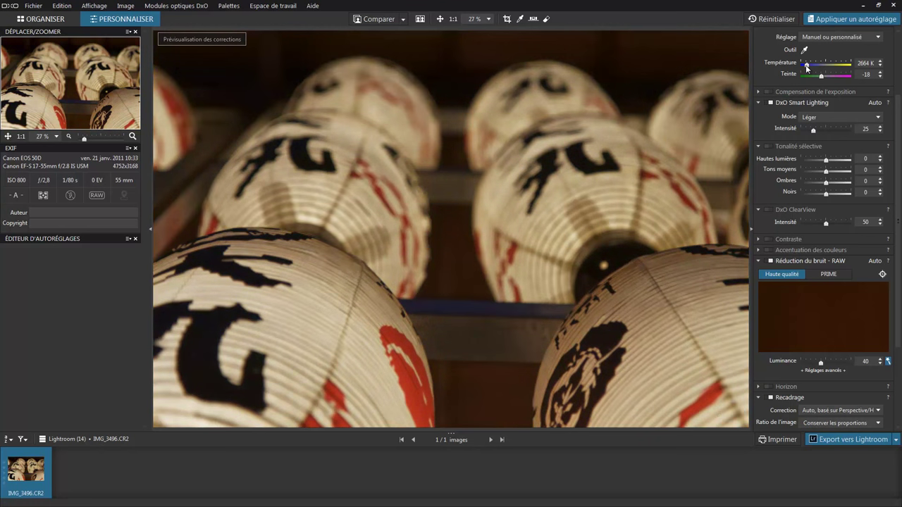
pyautogui.moveTo(807, 65)
pyautogui.mouseDown()
pyautogui.moveTo(851, 65)
pyautogui.moveTo(852, 75)
pyautogui.mouseUp()
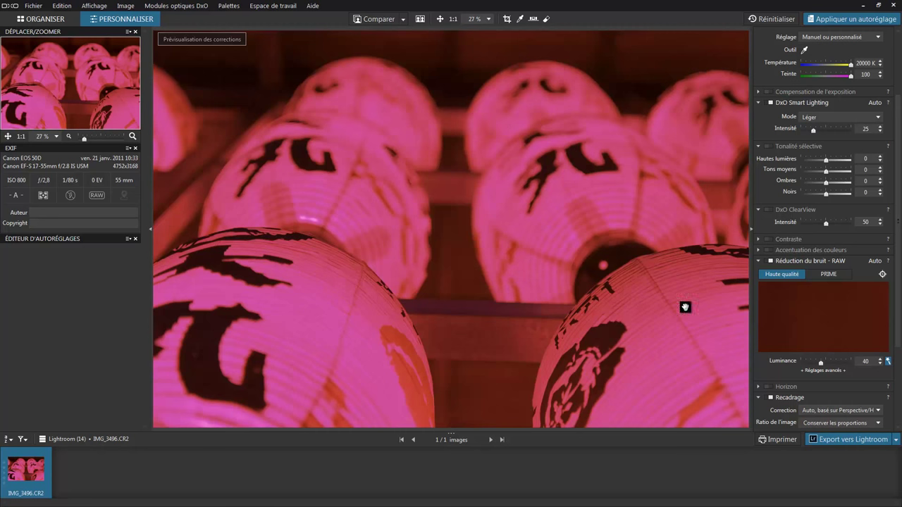
pyautogui.click(836, 442)
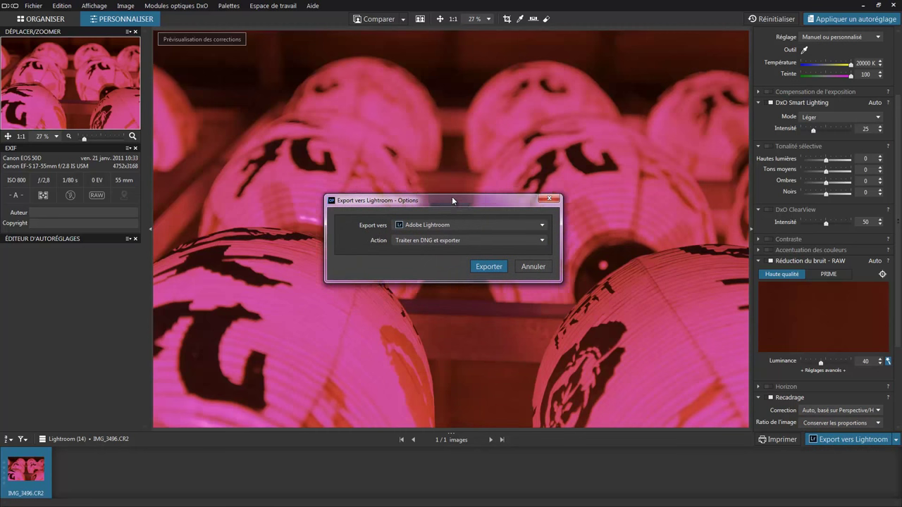
# Try JPEG export at quality 100, then switch the action back to DNG
pyautogui.moveTo(463, 215); pyautogui.dragTo(449, 192)
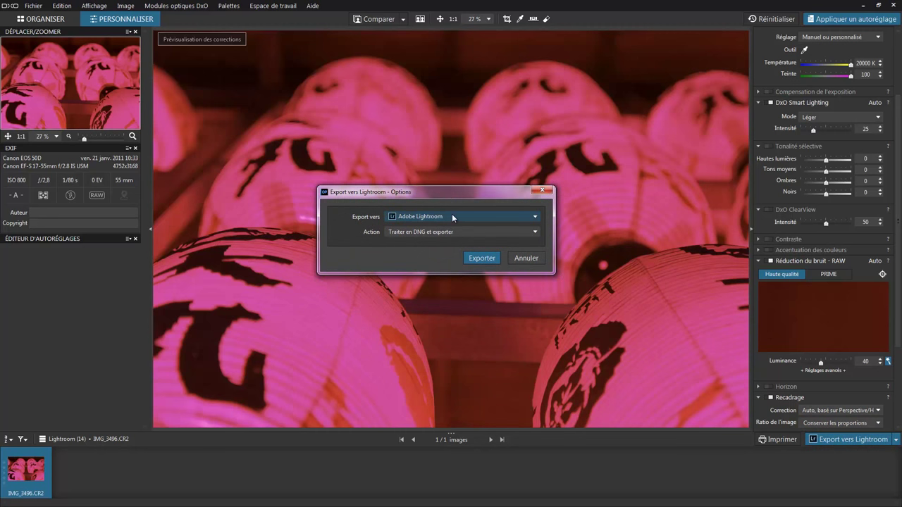
pyautogui.click(503, 232)
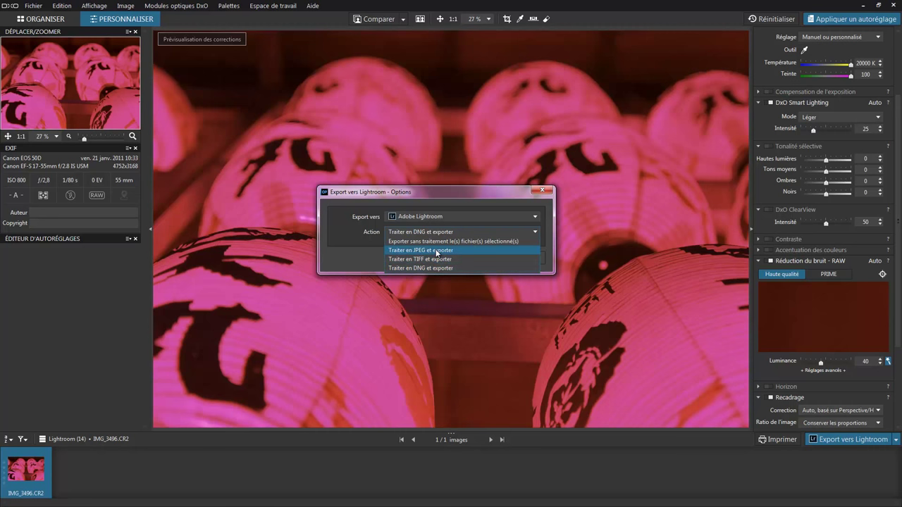
pyautogui.click(436, 252)
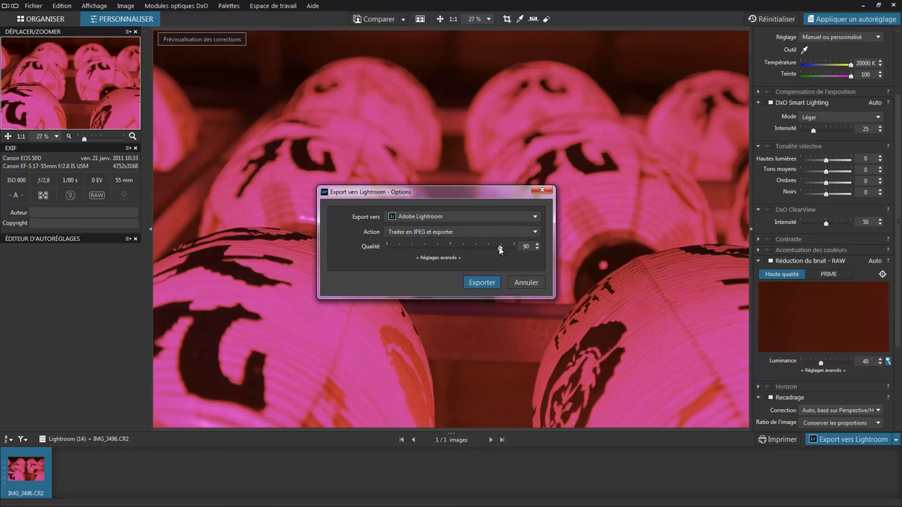
pyautogui.moveTo(501, 248)
pyautogui.mouseDown()
pyautogui.moveTo(515, 248)
pyautogui.moveTo(390, 248)
pyautogui.moveTo(491, 247)
pyautogui.mouseUp()
pyautogui.click(469, 236)
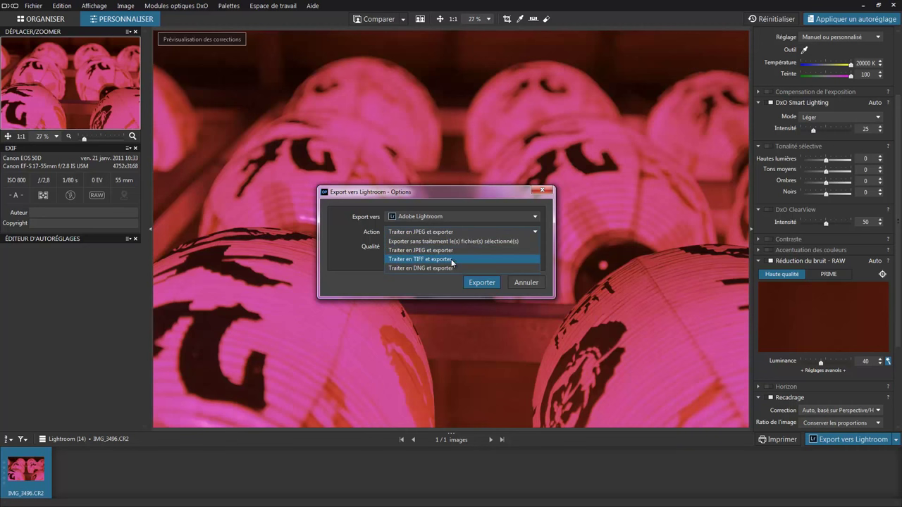
pyautogui.click(438, 268)
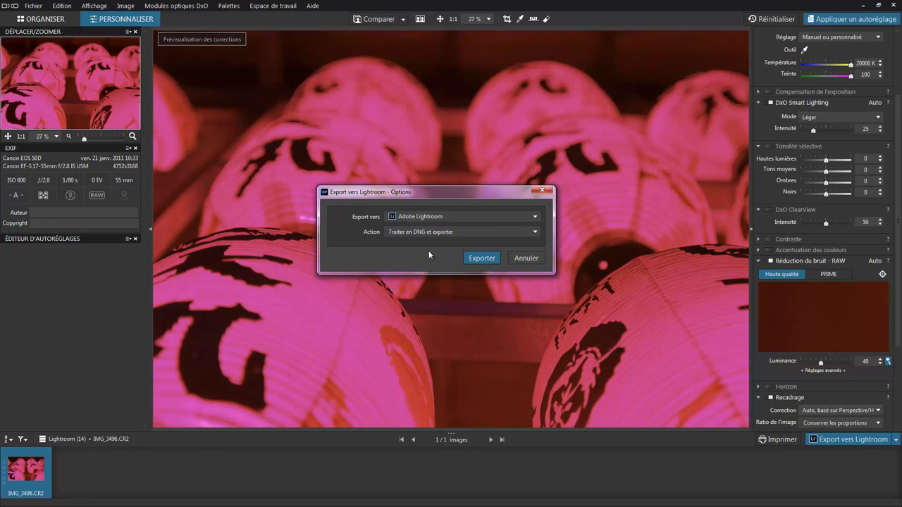
# Settle on Traiter en DNG et exporter and export the photo to Lightroom
pyautogui.click(527, 235)
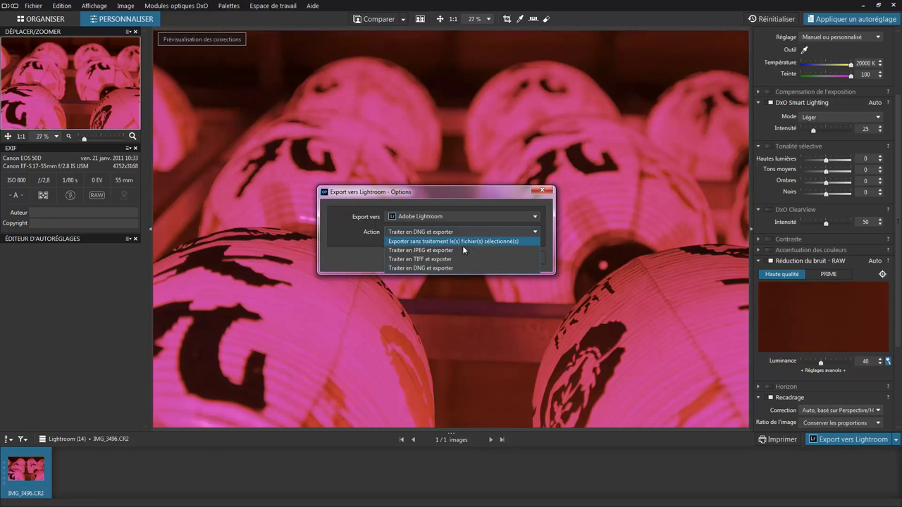
pyautogui.click(511, 250)
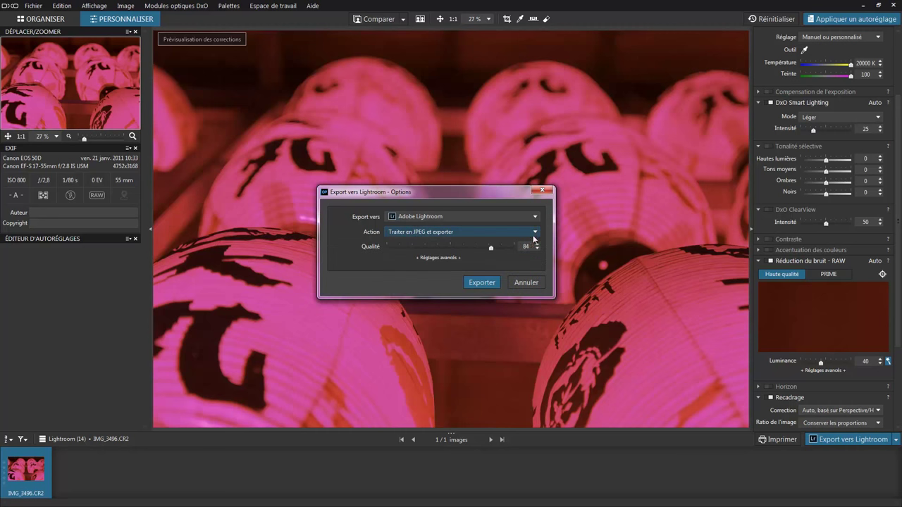
pyautogui.click(535, 234)
pyautogui.click(442, 268)
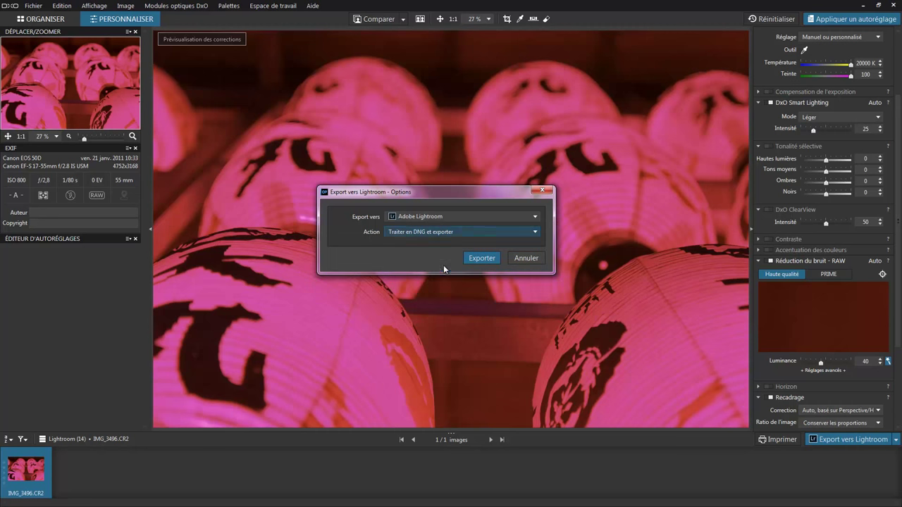
pyautogui.click(486, 259)
pyautogui.click(484, 259)
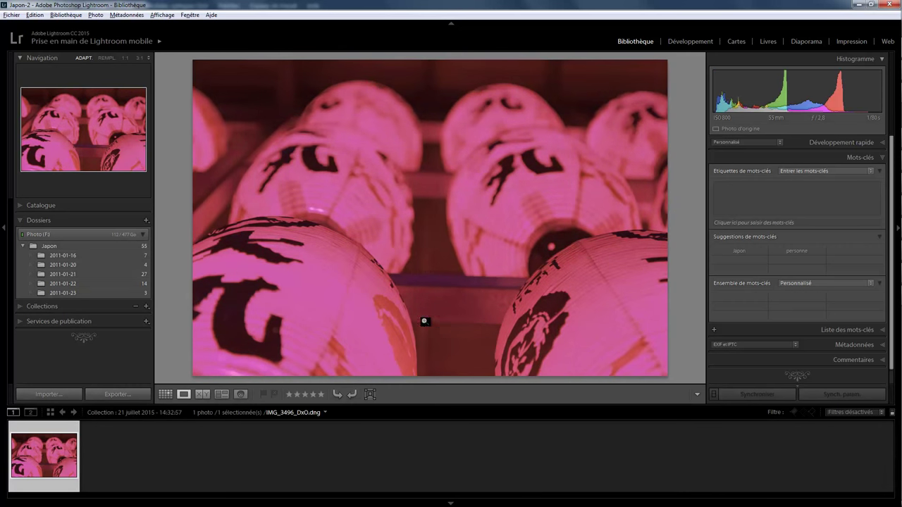
# Go to folder 2011-01-21 and compare IMG_3496_DxO.dng with the original IMG_3496.CR2
pyautogui.rightClick(357, 200)
pyautogui.moveTo(416, 267)
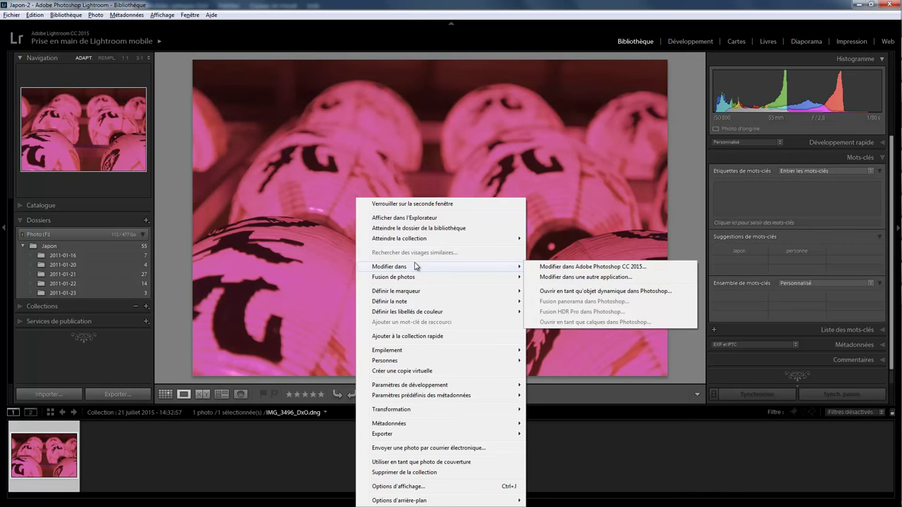
pyautogui.click(420, 228)
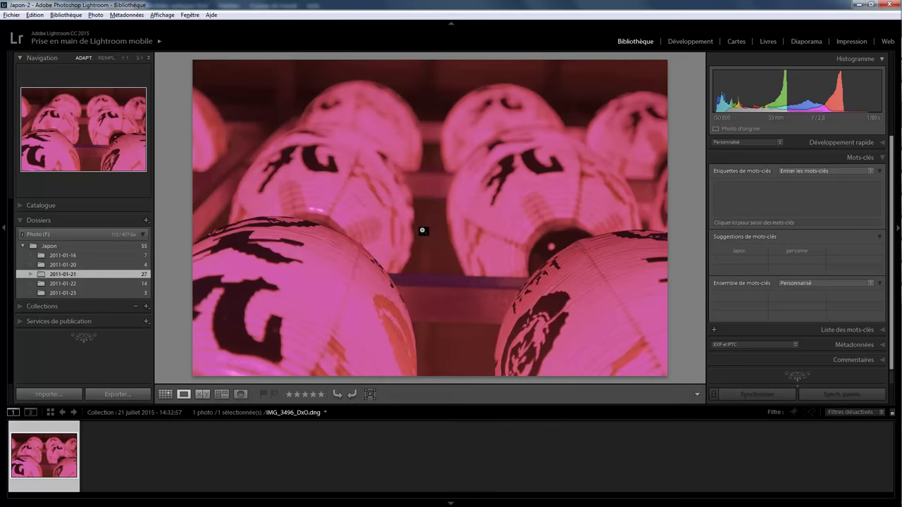
pyautogui.click(780, 471)
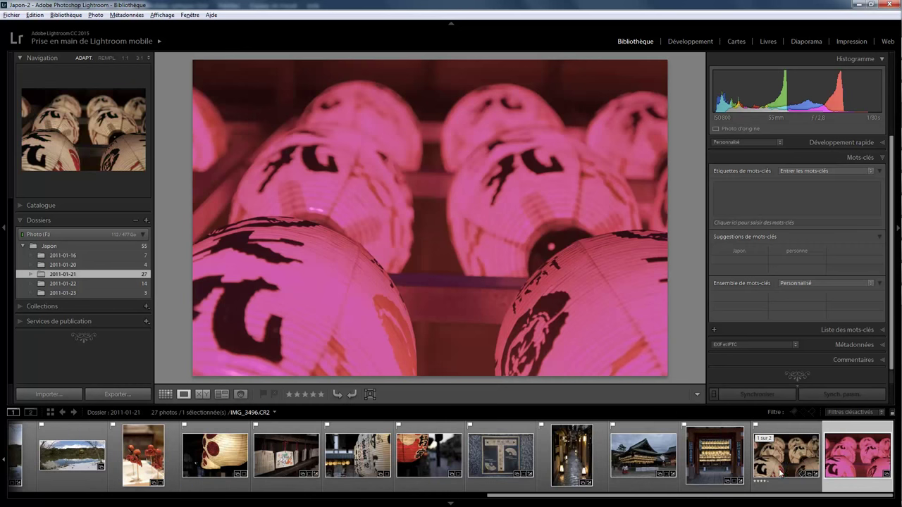
pyautogui.click(845, 454)
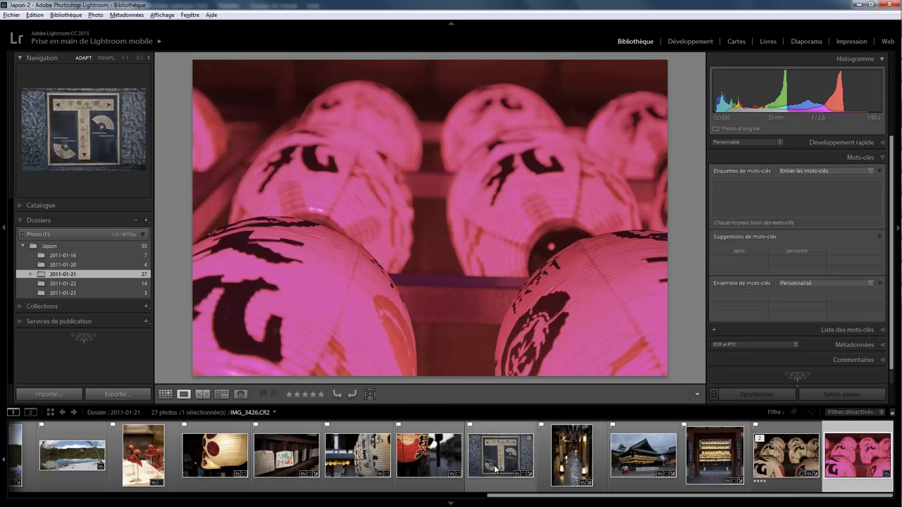
# Select lantern photo IMG_3412.CR2 and begin entering the japon2 keyword tag
pyautogui.click(351, 466)
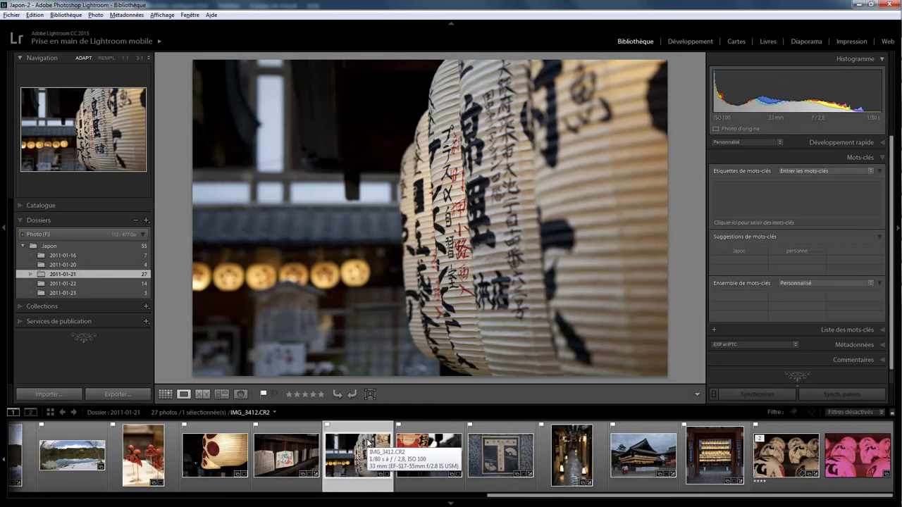
pyautogui.click(11, 14)
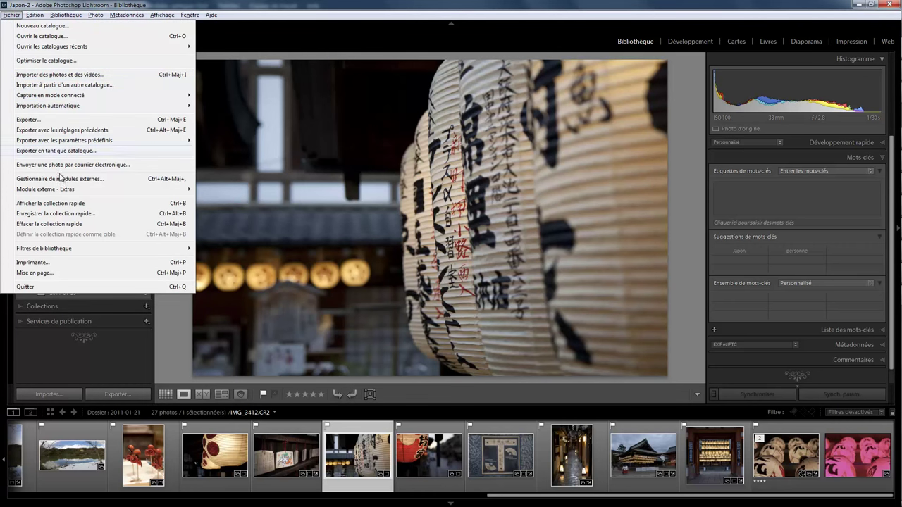
pyautogui.moveTo(45, 189)
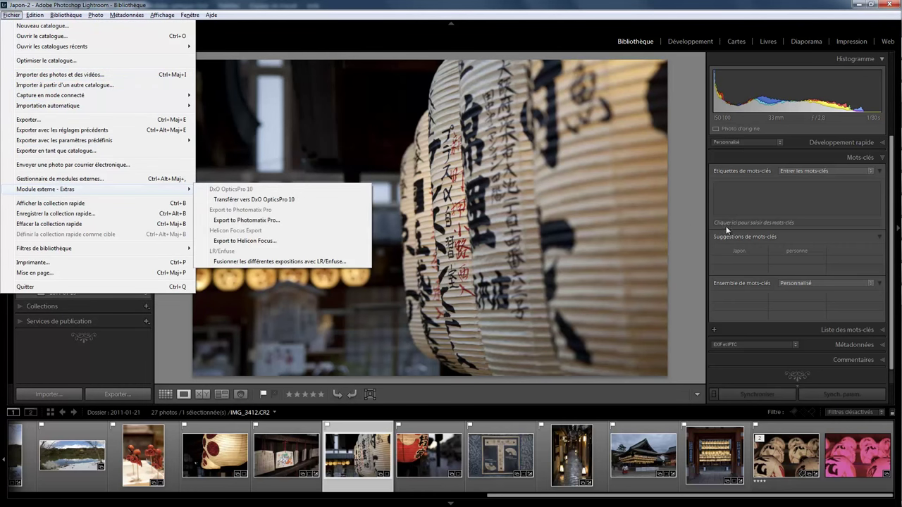
pyautogui.click(734, 199)
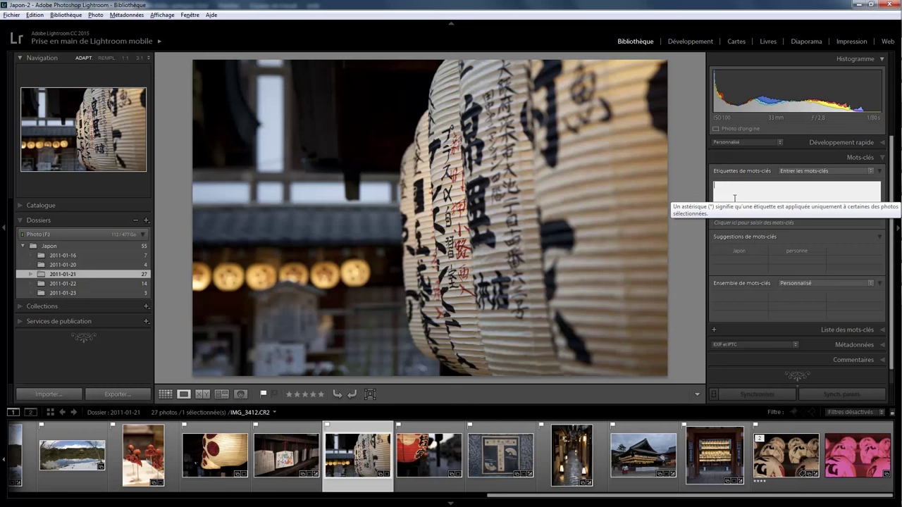
pyautogui.write('Japon2')
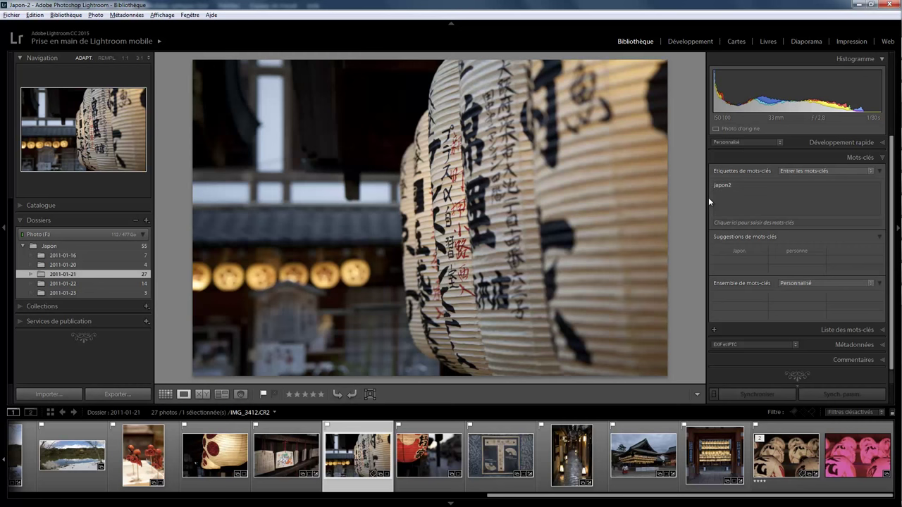
pyautogui.click(843, 459)
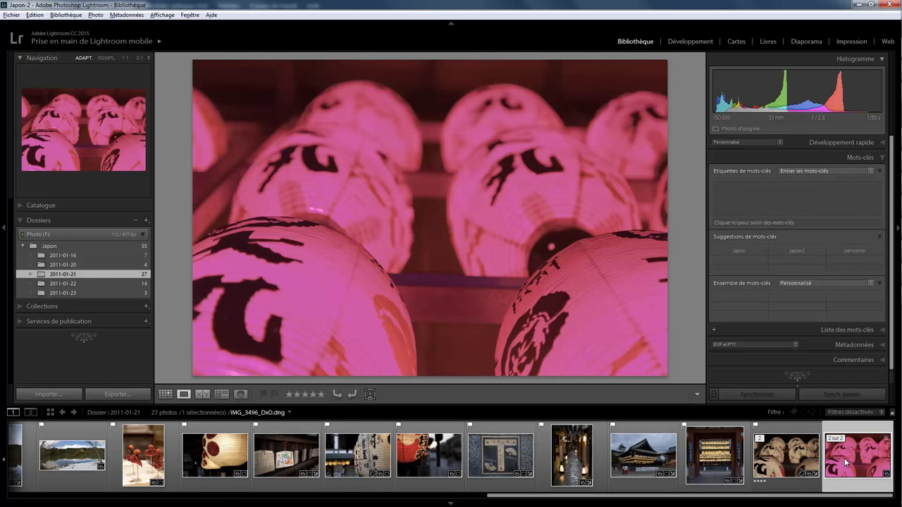
pyautogui.click(800, 471)
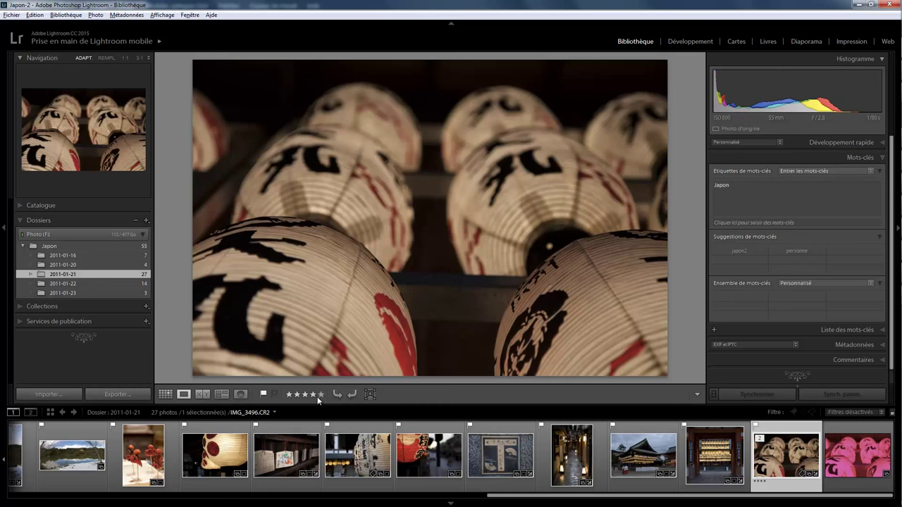
pyautogui.click(869, 459)
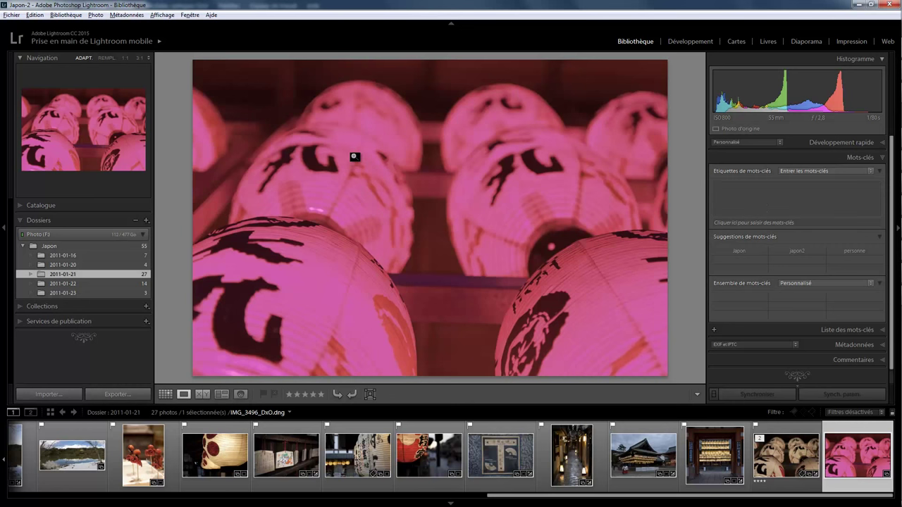
# Enable Automatically write changes into XMP in the catalog's Metadata settings
pyautogui.click(34, 14)
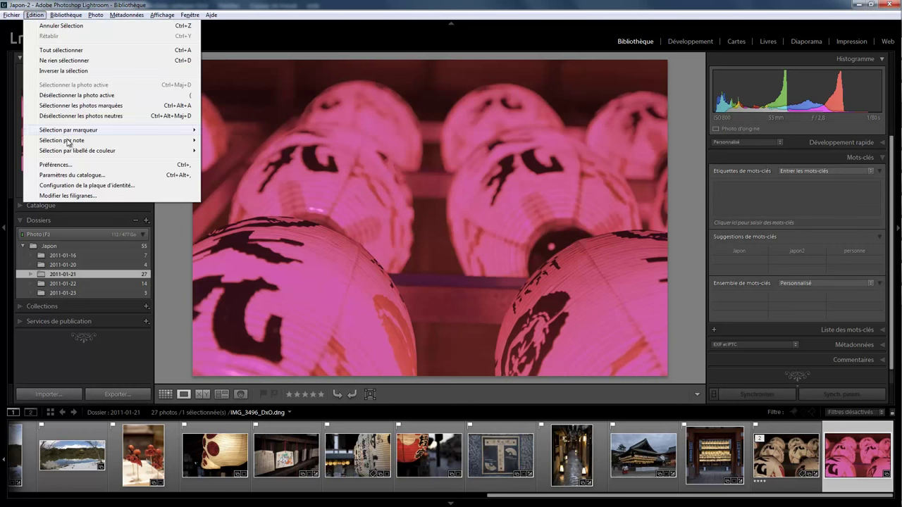
pyautogui.click(74, 176)
pyautogui.click(544, 246)
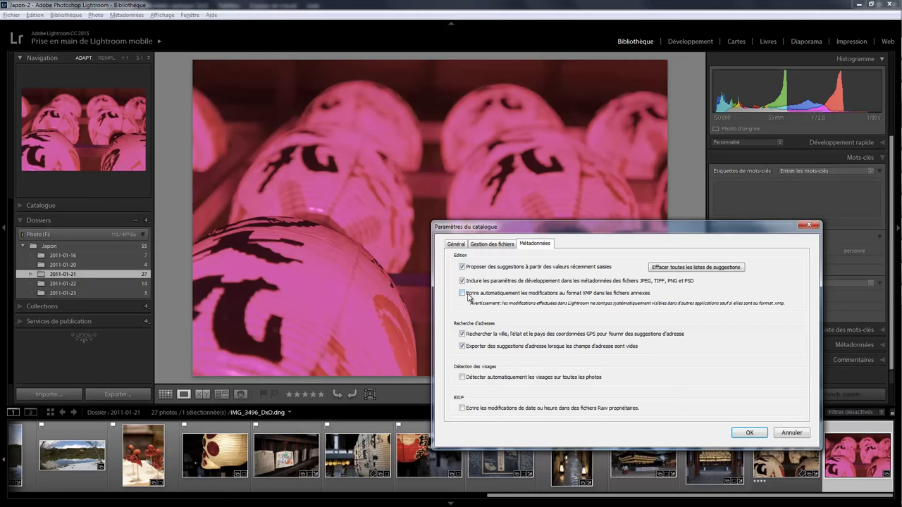
pyautogui.click(463, 293)
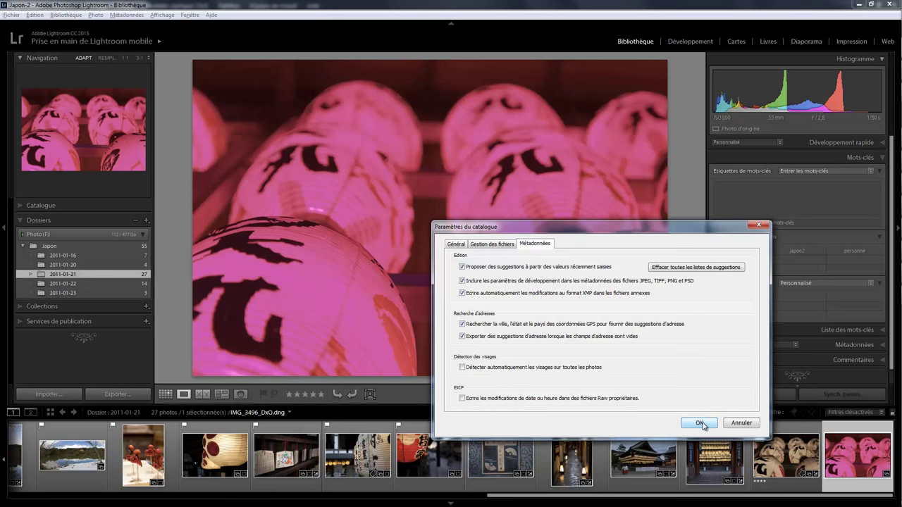
pyautogui.click(698, 423)
# Commit the japon2 keyword on IMG_3412.CR2 and rate it 2 stars
pyautogui.click(368, 485)
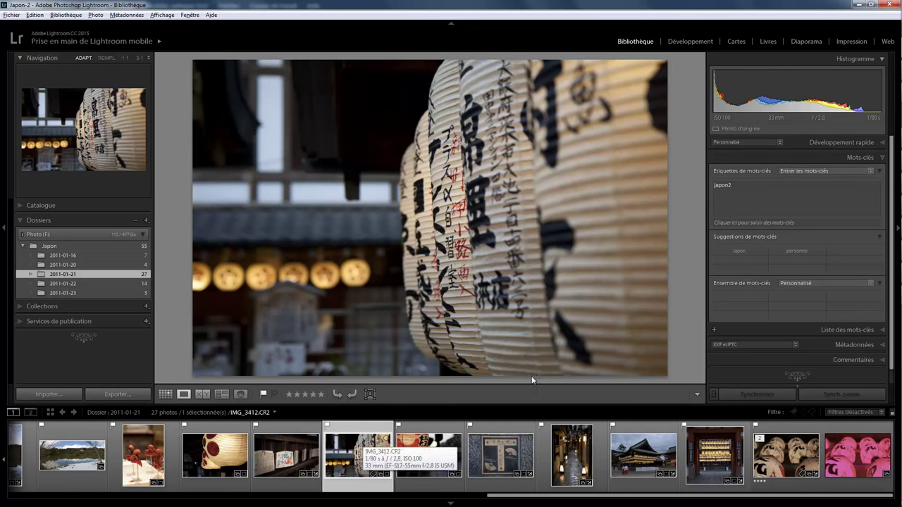
pyautogui.click(732, 195)
pyautogui.press('Return')
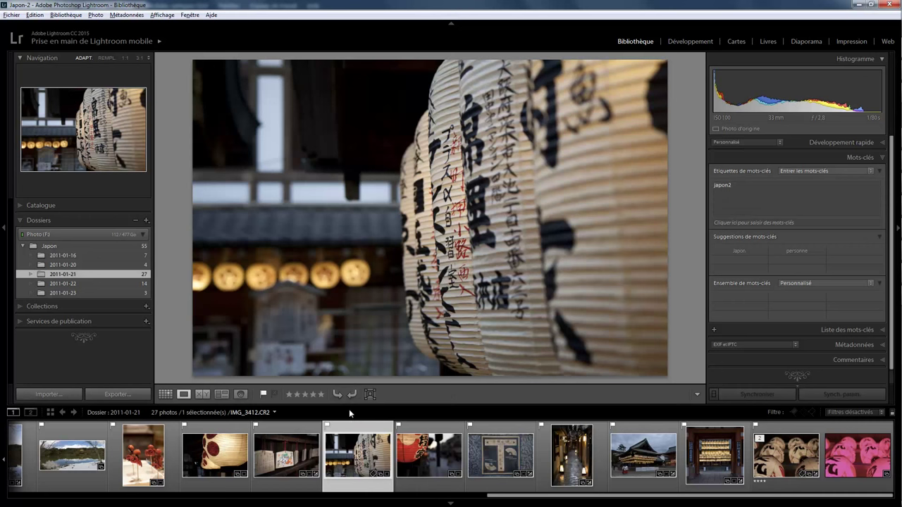
pyautogui.click(298, 396)
pyautogui.click(381, 456)
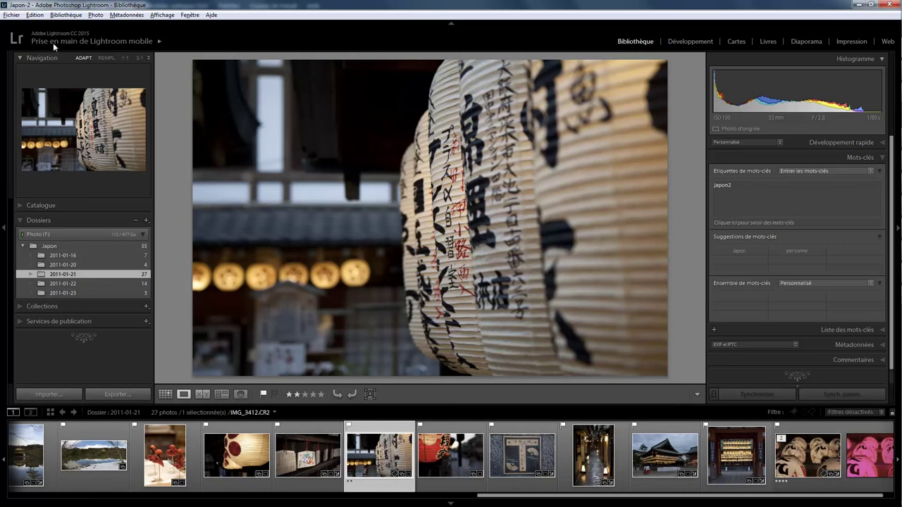
pyautogui.click(12, 15)
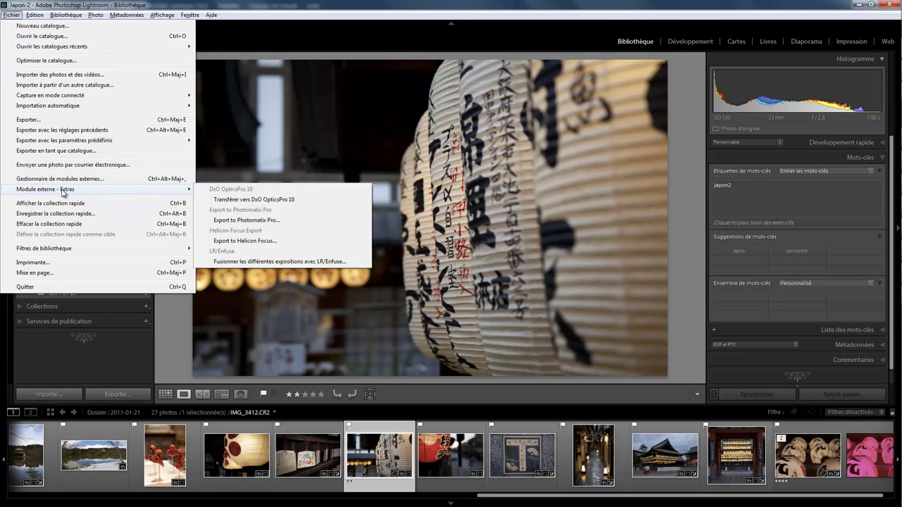
# In Develop, straighten IMG_3412.CR2 by -2.30° and crop tighter on the lanterns
pyautogui.moveTo(45, 189)
pyautogui.click(682, 41)
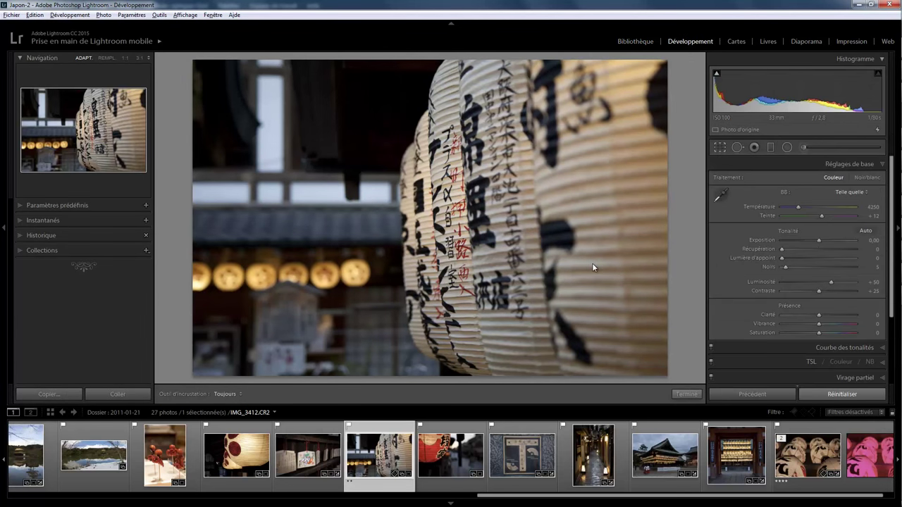
pyautogui.press('r')
pyautogui.moveTo(645, 377)
pyautogui.mouseDown()
pyautogui.moveTo(656, 365)
pyautogui.moveTo(591, 329)
pyautogui.mouseUp()
pyautogui.moveTo(581, 325); pyautogui.dragTo(501, 254)
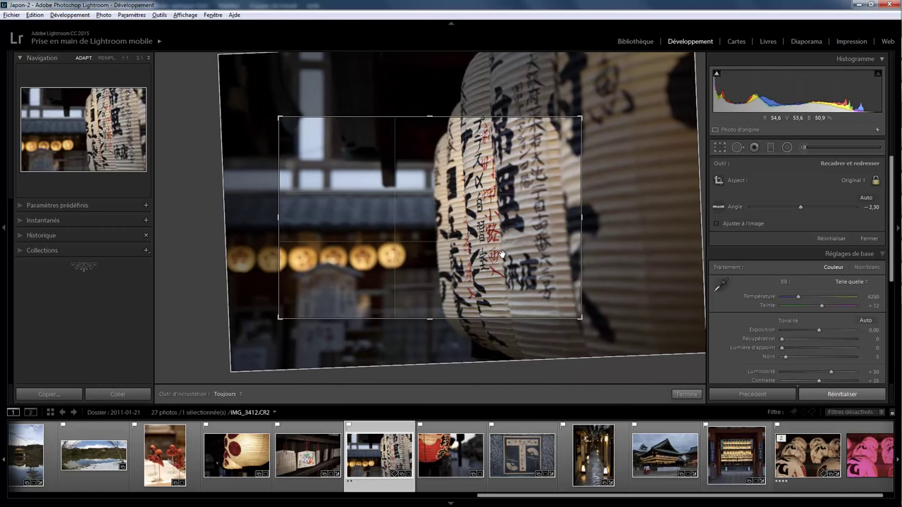
pyautogui.press('Return')
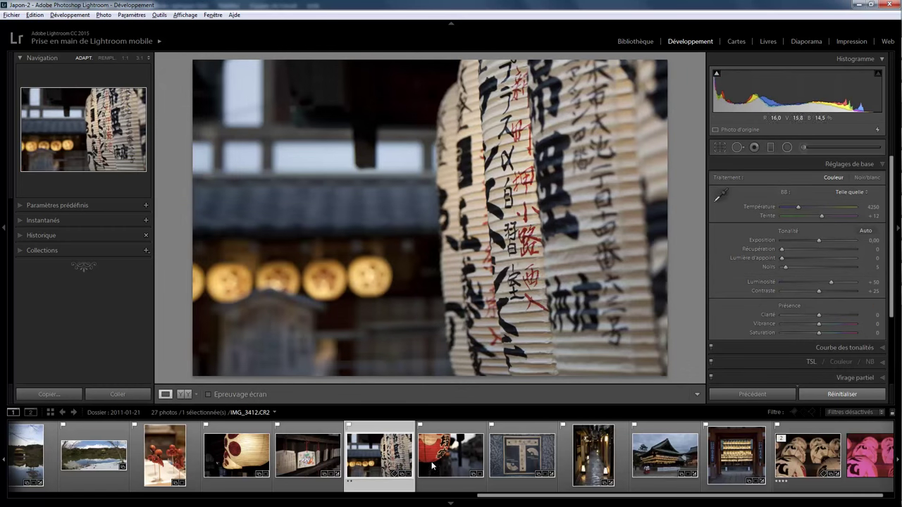
# Transfer the cropped IMG_3412.CR2 to DxO OpticsPro 10 via Plug-in Extras
pyautogui.click(8, 15)
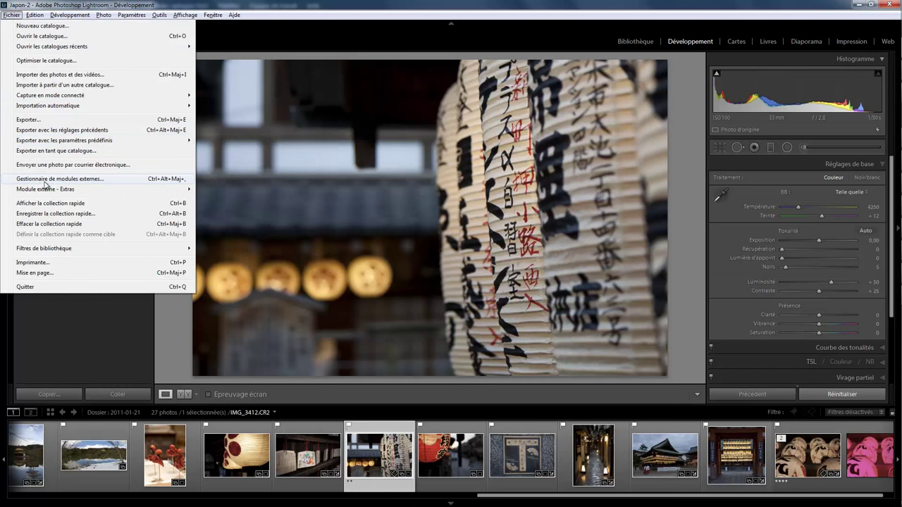
pyautogui.moveTo(45, 189)
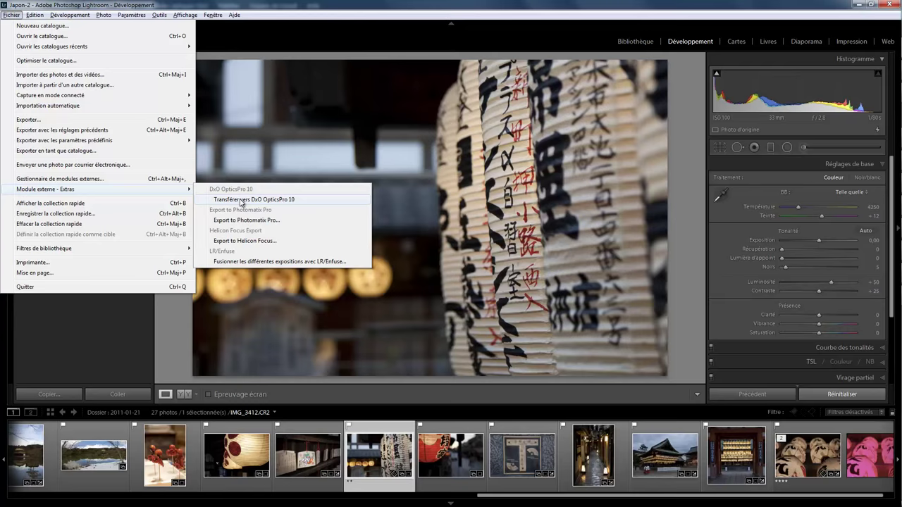
pyautogui.click(241, 200)
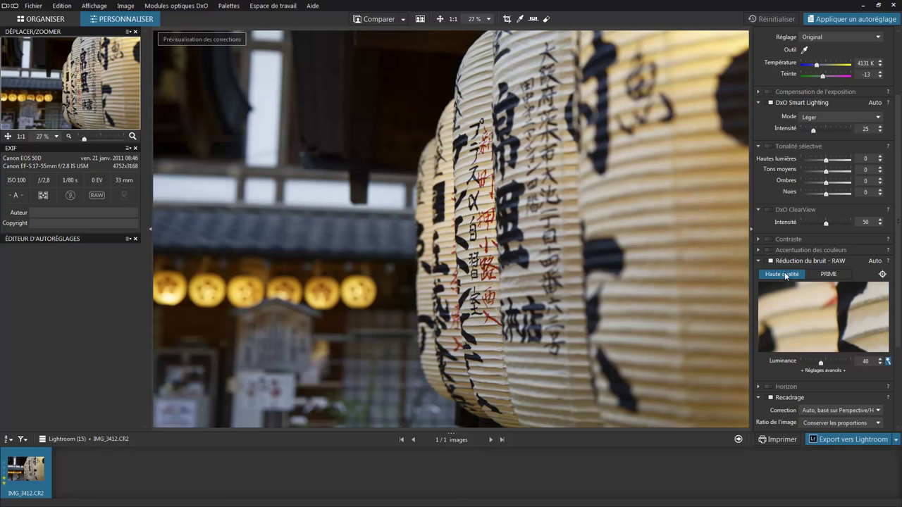
pyautogui.moveTo(898, 295)
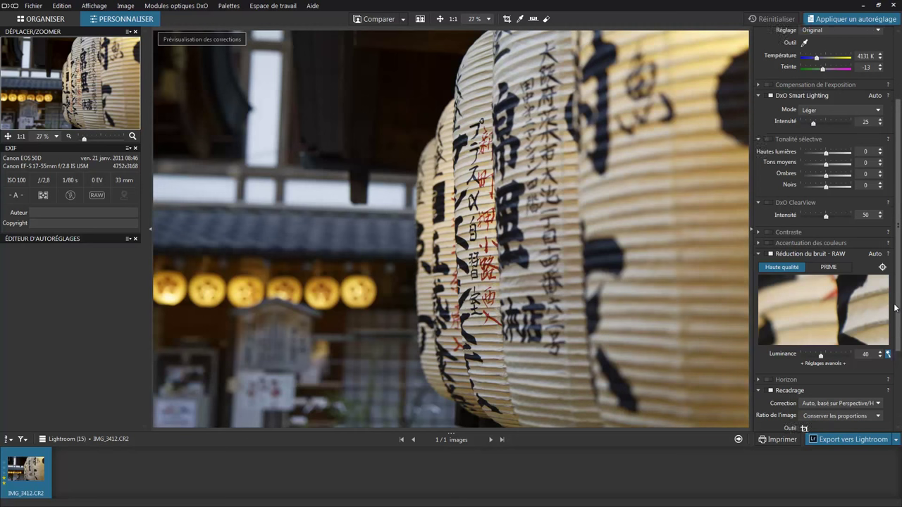
# Drop the RAW white balance to 2000 K with tint -100, turning the image cyan
pyautogui.scroll(-1, 898, 294)
pyautogui.scroll(3, 895, 282)
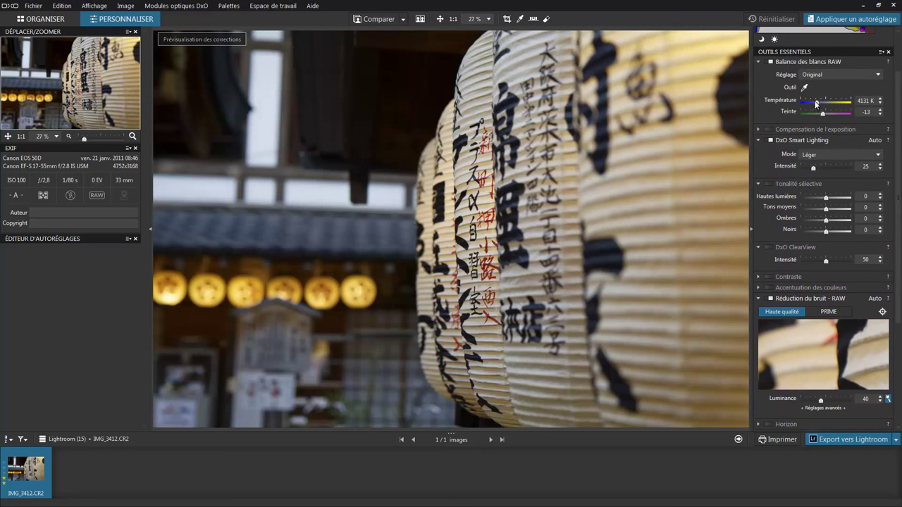
pyautogui.moveTo(816, 102); pyautogui.dragTo(792, 113)
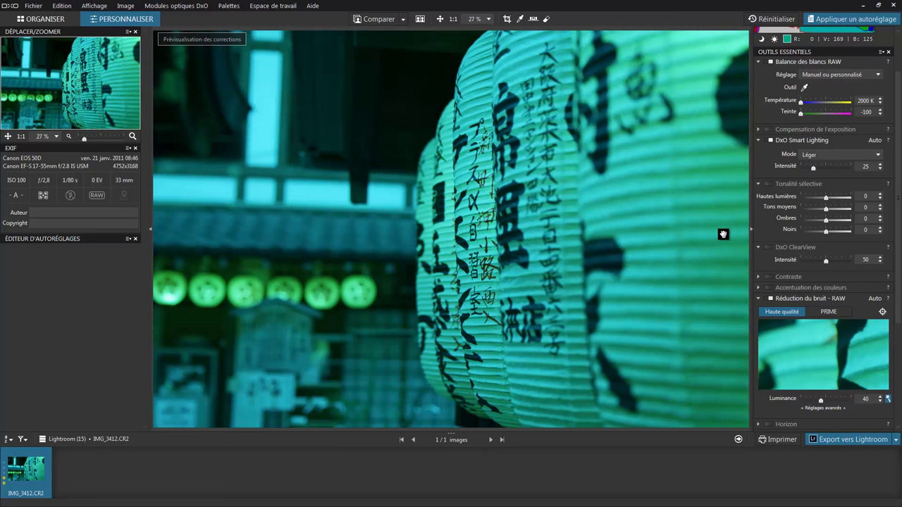
# Expand and collapse the contrast, colour accentuation, noise, Recadrage and dust palettes
pyautogui.click(760, 277)
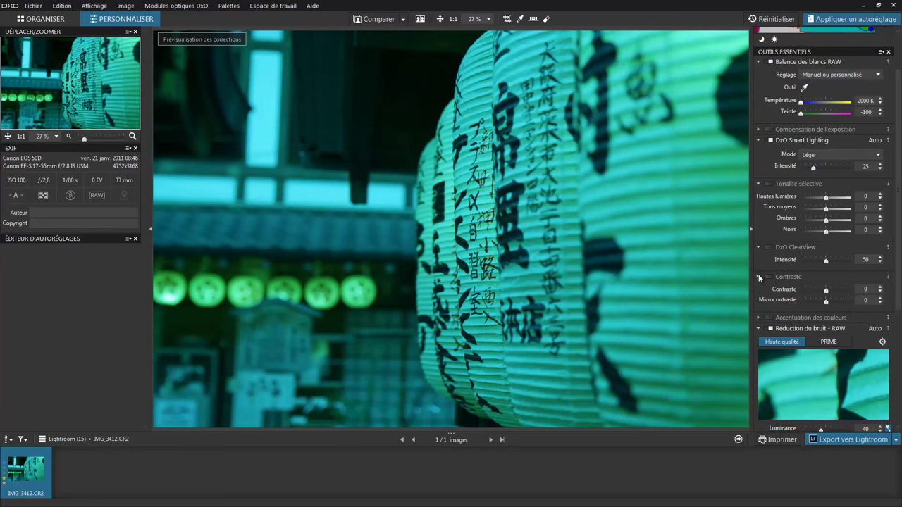
pyautogui.click(759, 277)
pyautogui.click(759, 288)
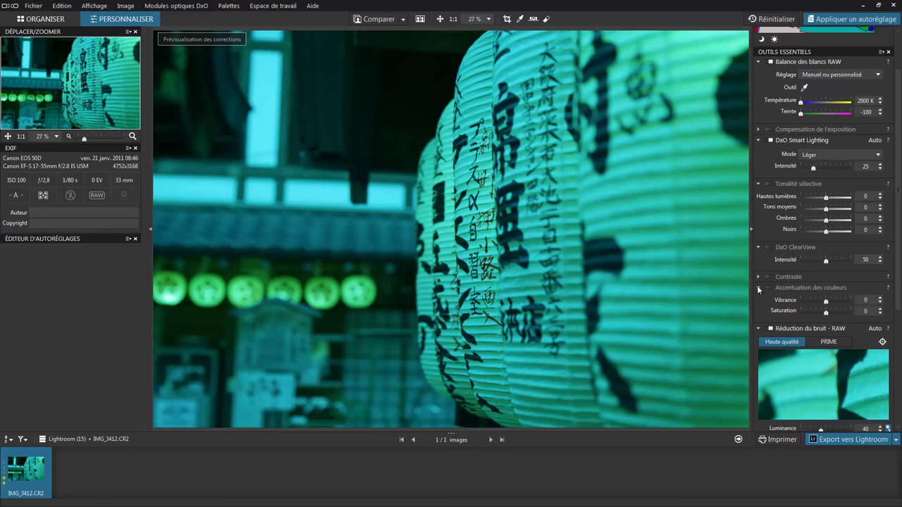
pyautogui.click(760, 289)
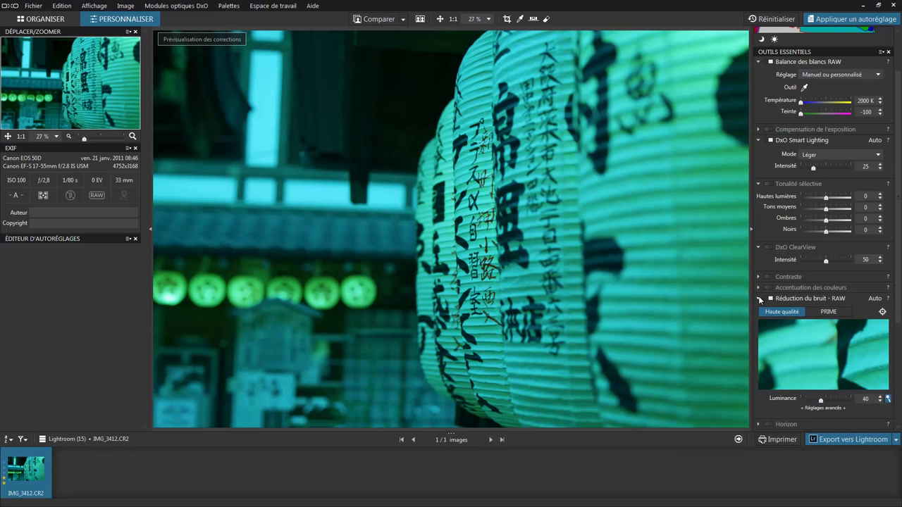
pyautogui.click(760, 299)
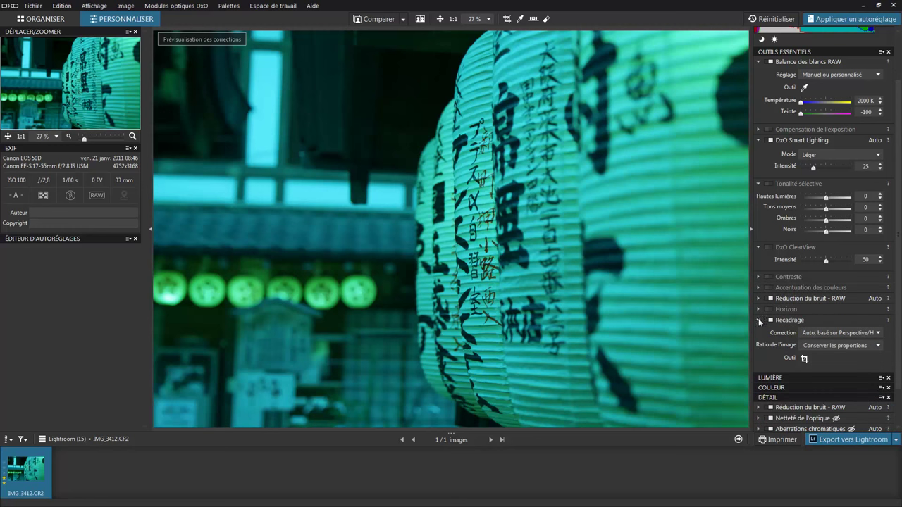
pyautogui.click(759, 321)
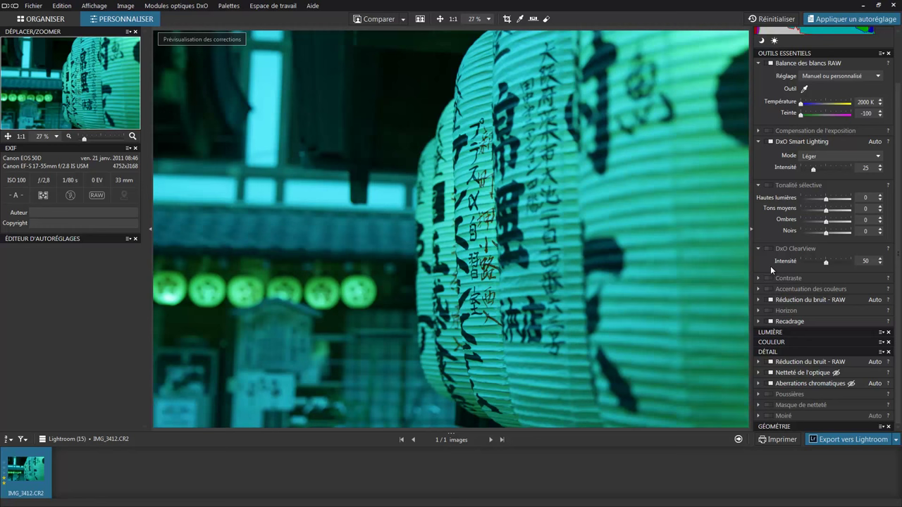
pyautogui.click(758, 395)
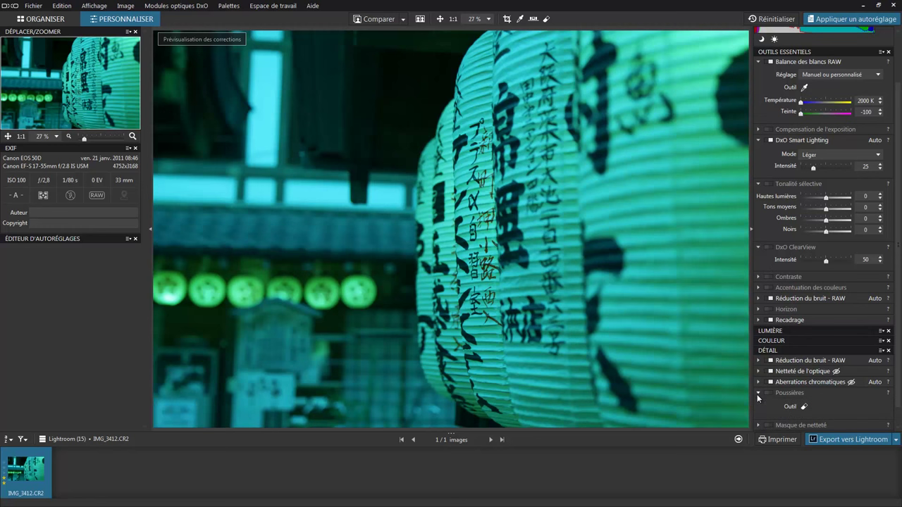
pyautogui.click(758, 395)
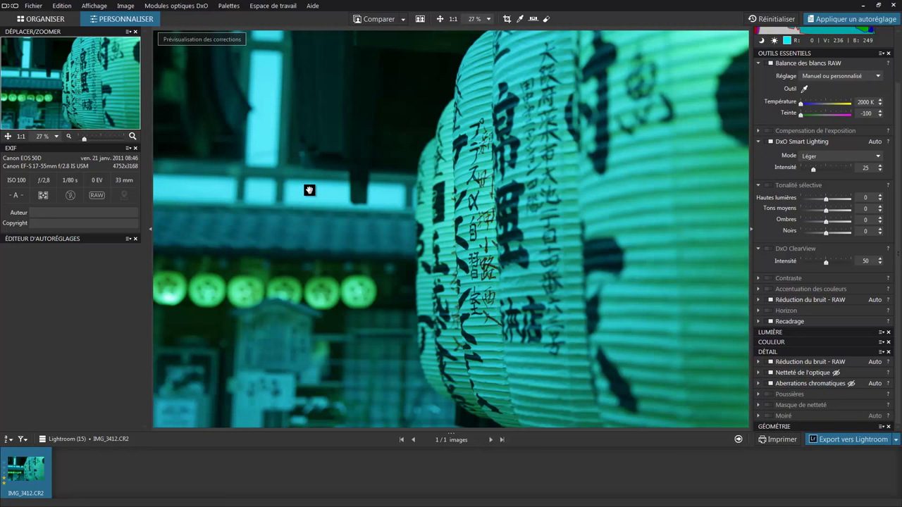
# Export the cyan lantern photo back to Lightroom as the DNG IMG_3412_DxO.dng
pyautogui.click(833, 440)
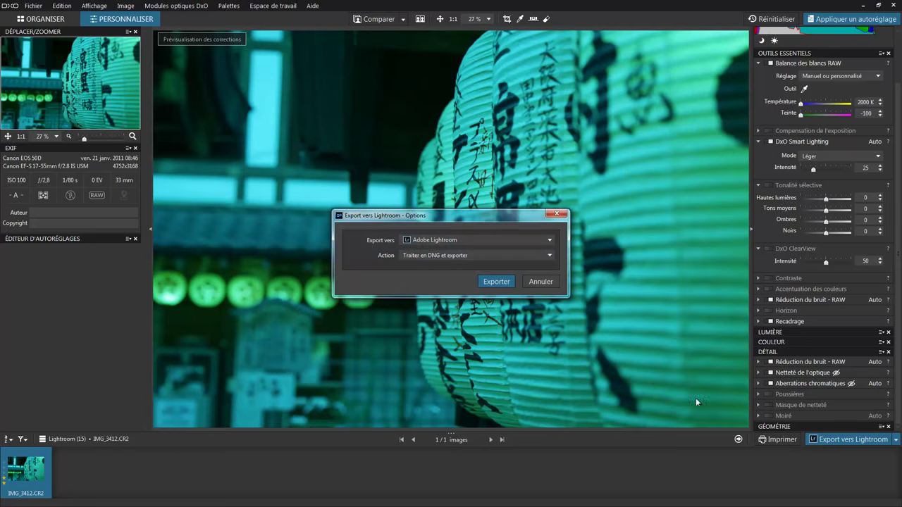
pyautogui.click(497, 281)
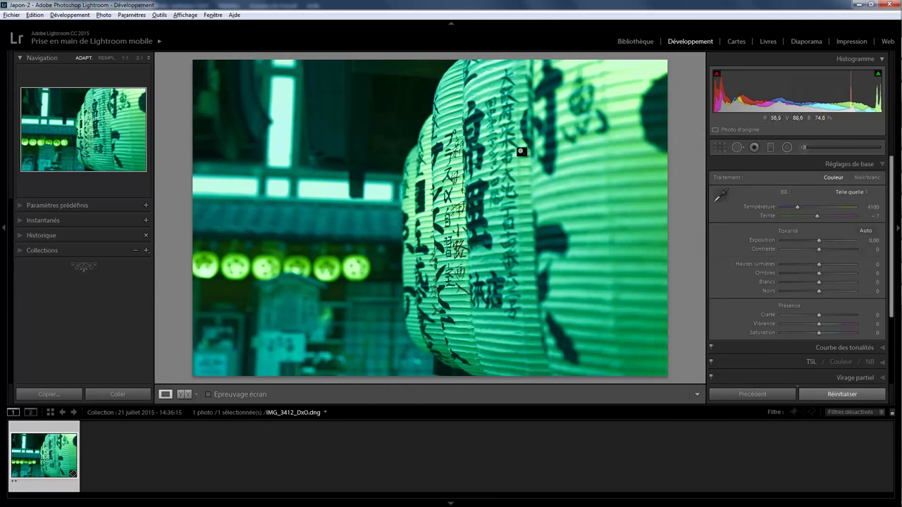
# Jump to the photo's 2011-01-21 library folder and compare the original IMG_3412.CR2 with its green DxO version
pyautogui.rightClick(356, 196)
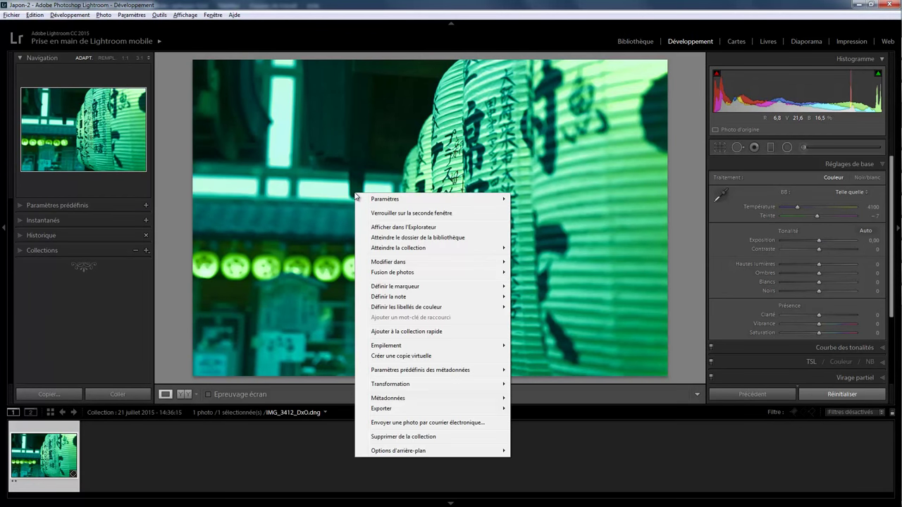
pyautogui.click(396, 237)
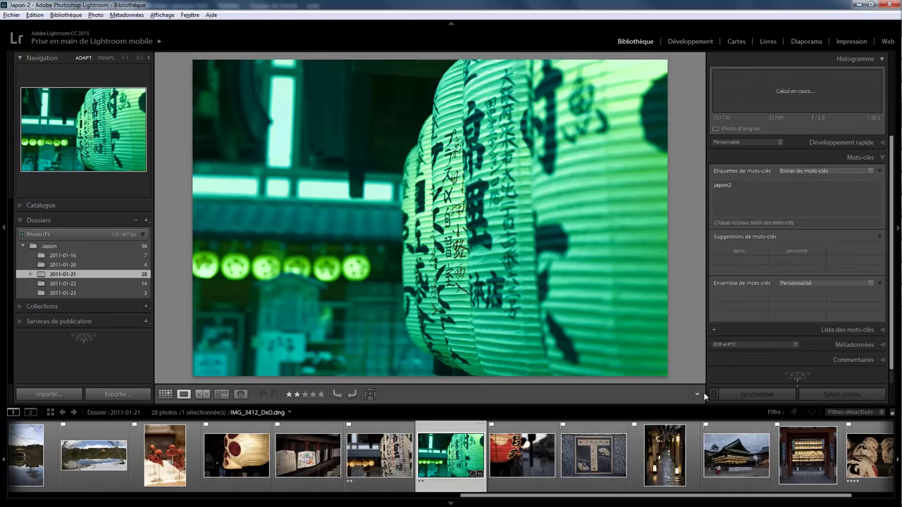
pyautogui.click(389, 489)
pyautogui.click(422, 489)
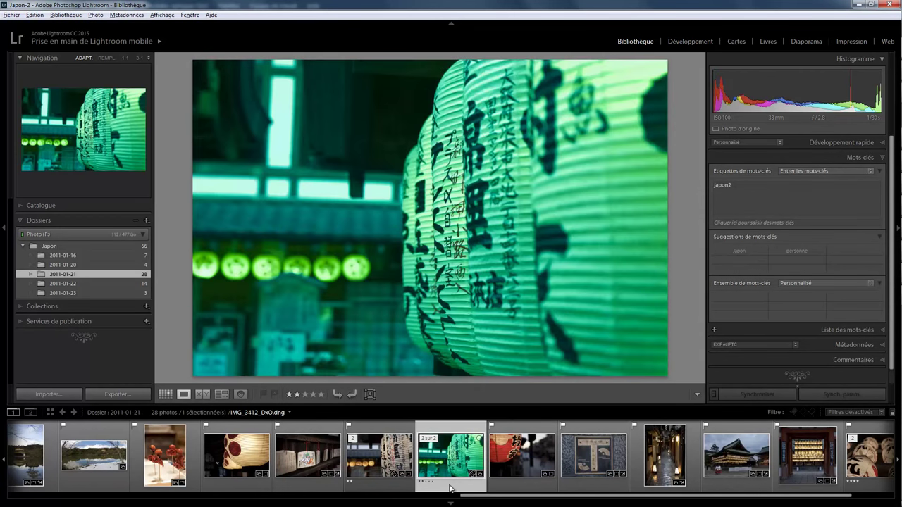
pyautogui.click(391, 489)
pyautogui.click(454, 486)
pyautogui.moveTo(465, 498); pyautogui.dragTo(507, 498)
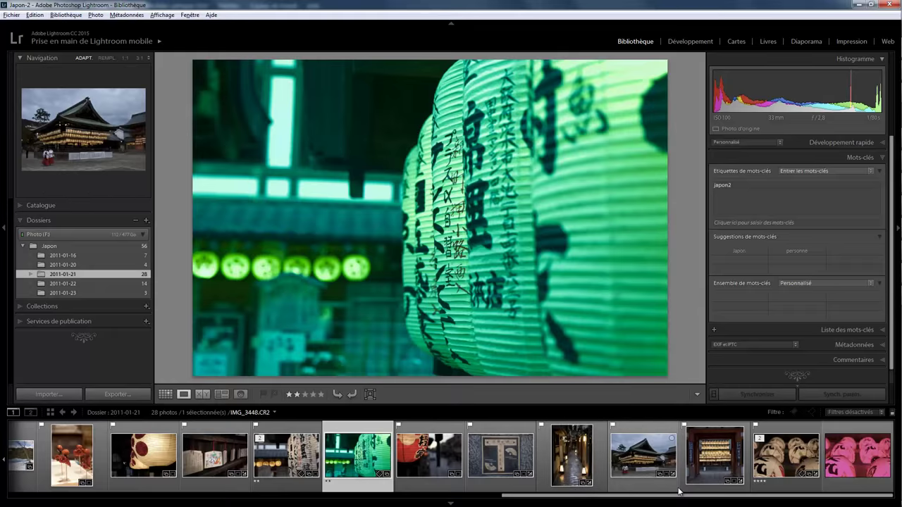
# Compare the pink IMG_3496_DxO.dng, the natural white-lantern photo and the original and green lantern versions
pyautogui.click(852, 483)
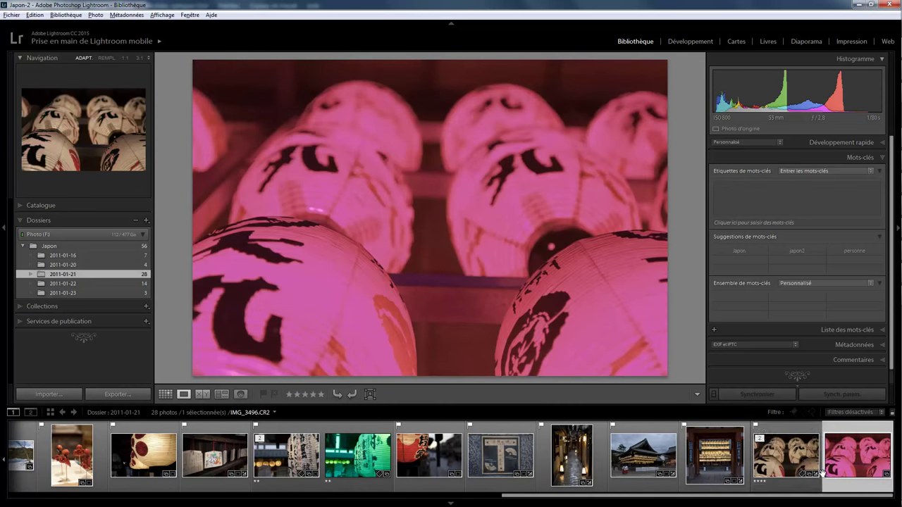
pyautogui.click(787, 491)
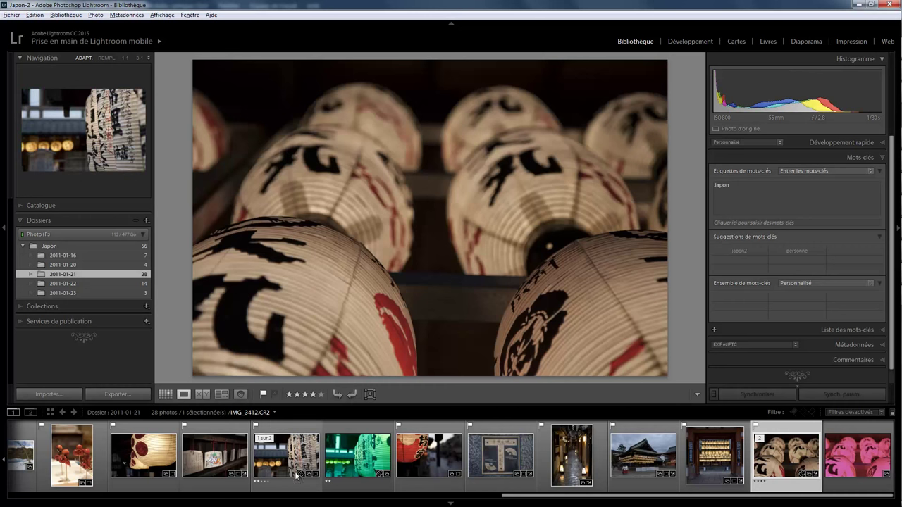
pyautogui.click(294, 487)
pyautogui.click(343, 487)
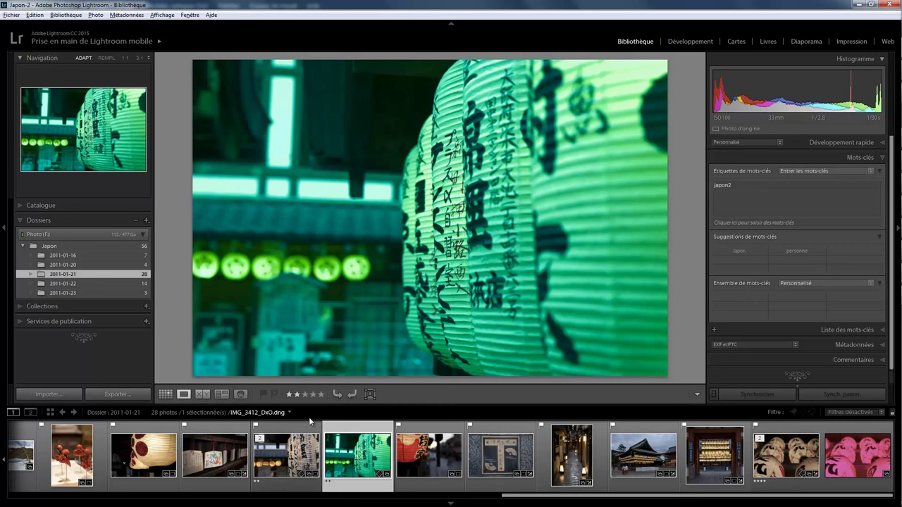
pyautogui.click(851, 488)
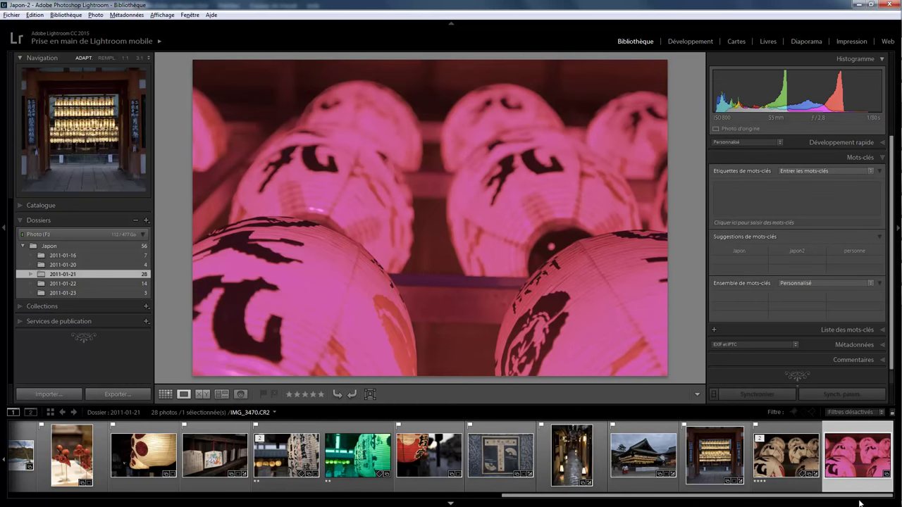
pyautogui.click(780, 487)
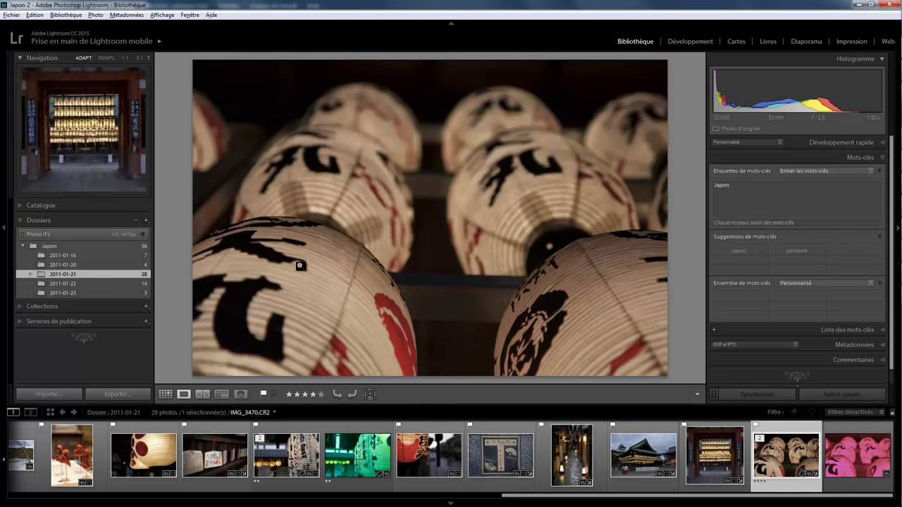
# Transfer the white-lantern photo IMG_3496.CR2 to DxO OpticsPro 10 from the Fichier menu
pyautogui.click(12, 15)
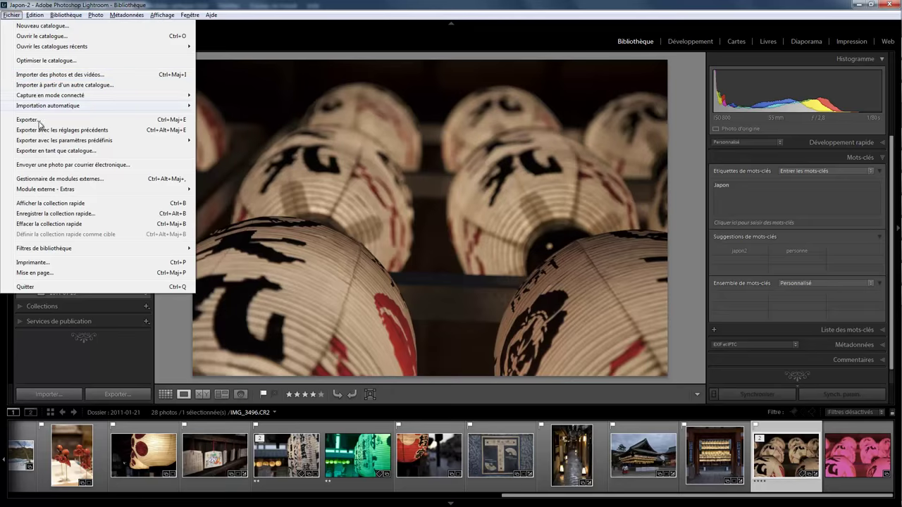
pyautogui.moveTo(45, 188)
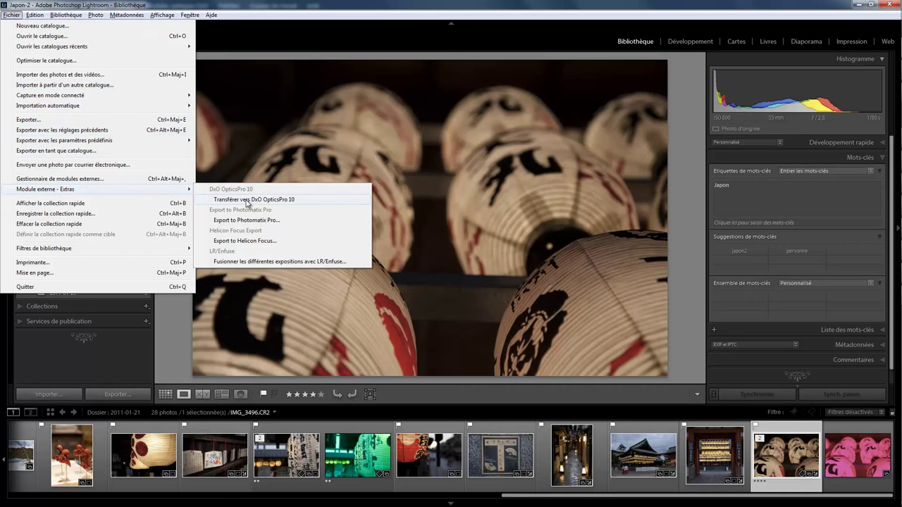
pyautogui.click(248, 201)
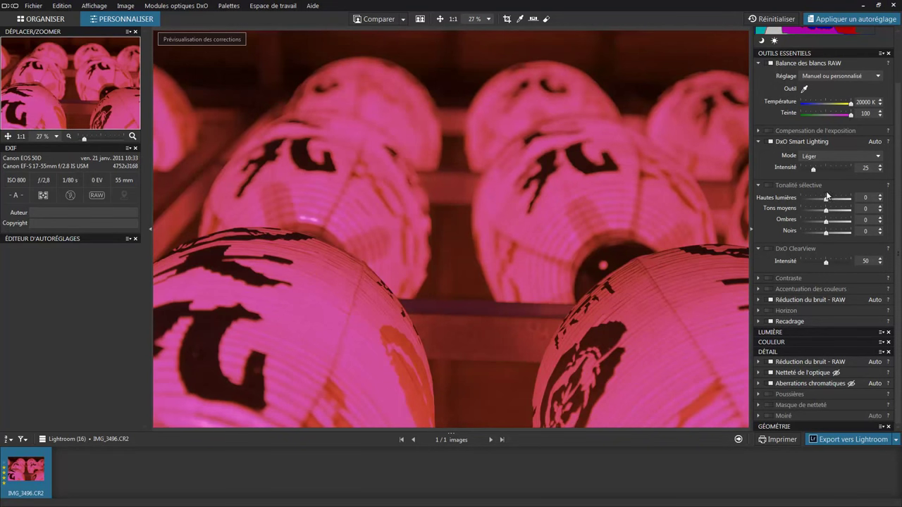
# Set selective tones to -97/100/-99/95 and re-export, overwriting IMG_3496_DxO.dng in Lightroom
pyautogui.moveTo(825, 199)
pyautogui.mouseDown()
pyautogui.moveTo(801, 199)
pyautogui.moveTo(851, 209)
pyautogui.moveTo(802, 221)
pyautogui.moveTo(850, 232)
pyautogui.mouseUp()
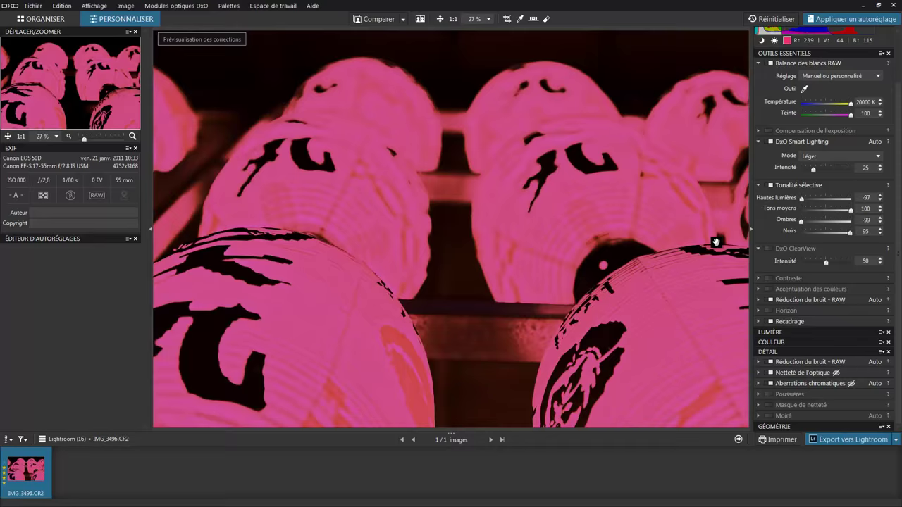
pyautogui.click(837, 441)
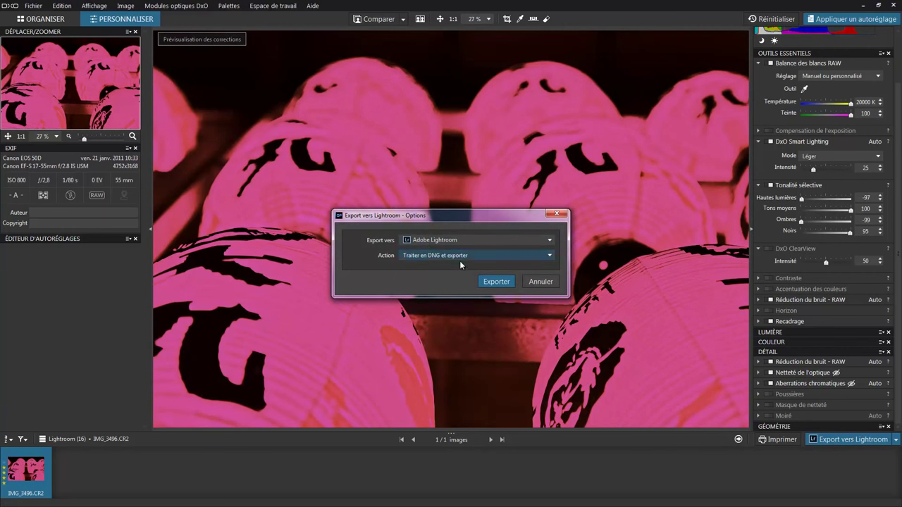
pyautogui.click(495, 281)
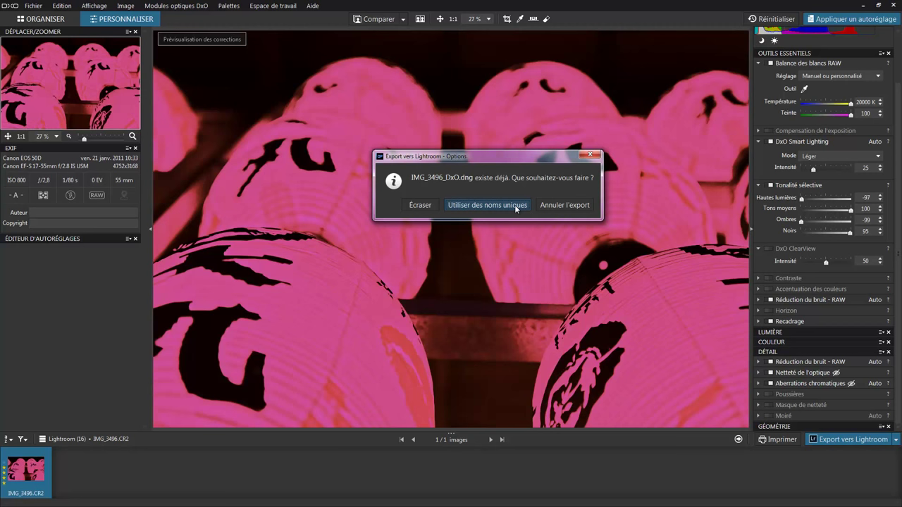
pyautogui.click(421, 206)
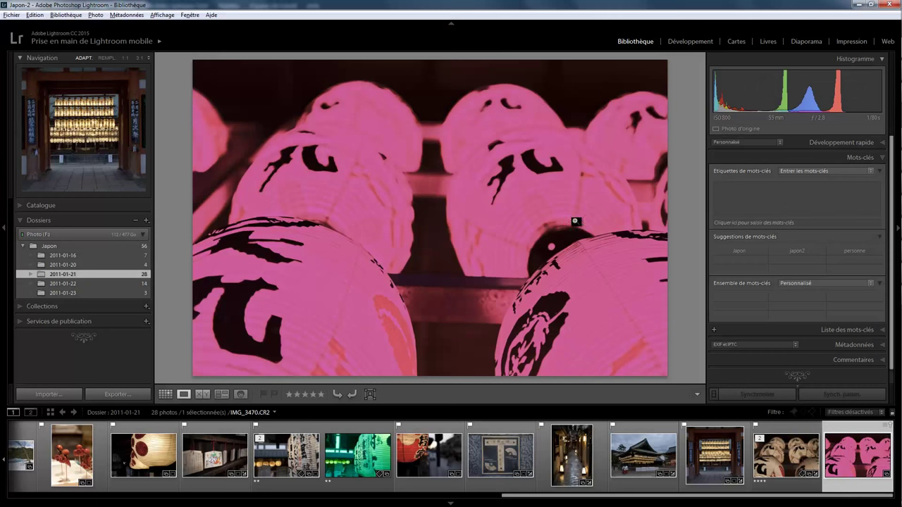
pyautogui.click(782, 490)
pyautogui.click(848, 488)
pyautogui.click(12, 13)
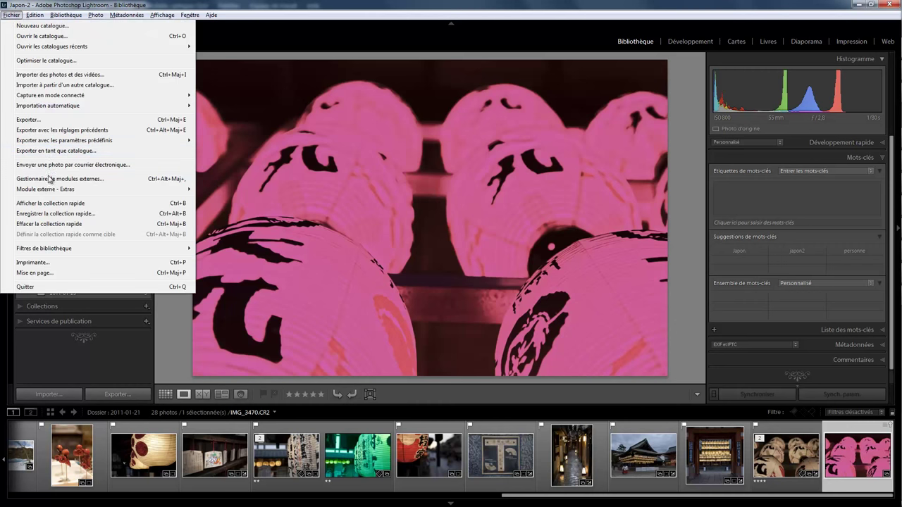
pyautogui.moveTo(46, 189)
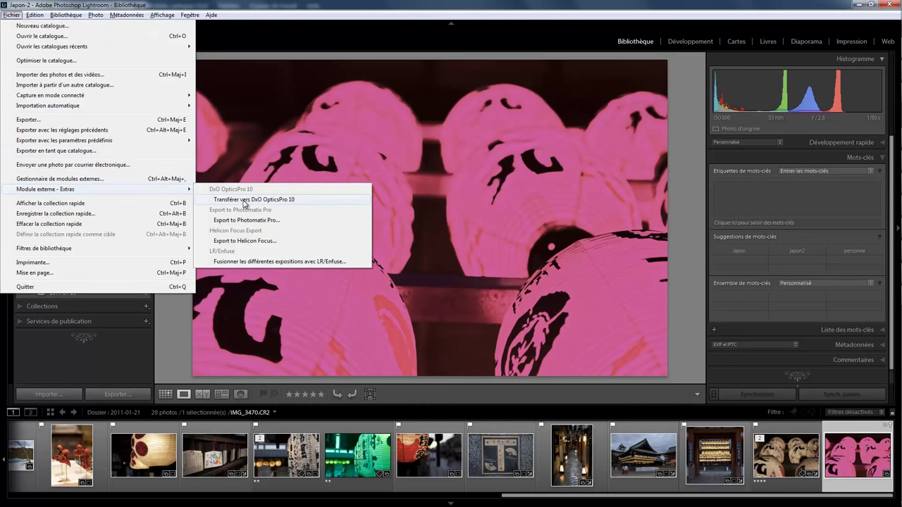
pyautogui.click(434, 391)
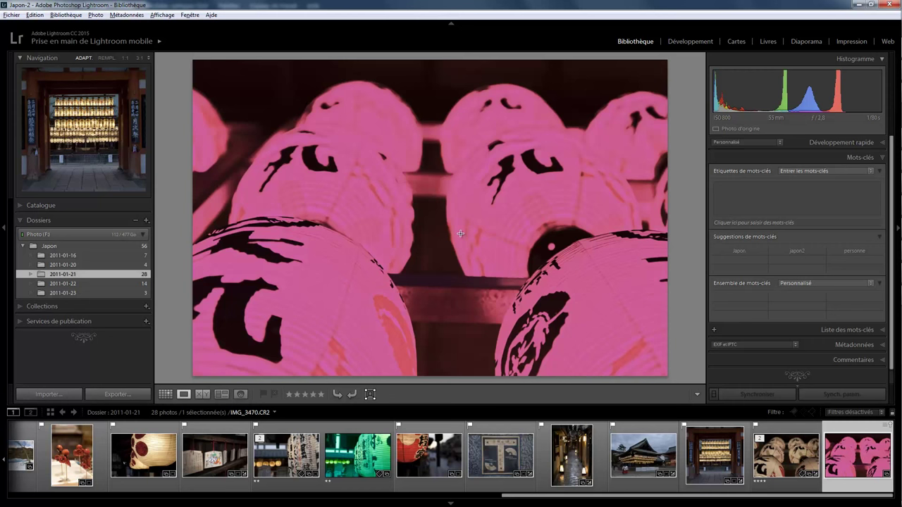
pyautogui.click(12, 14)
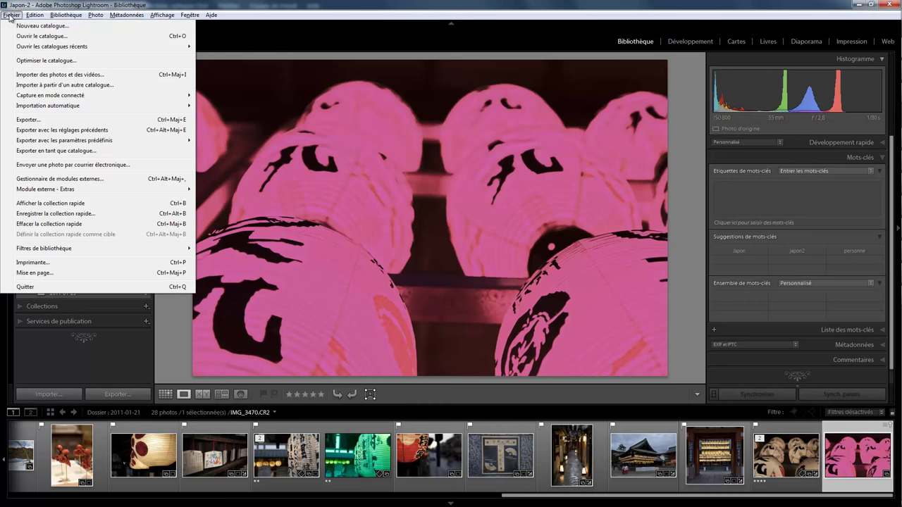
pyautogui.moveTo(45, 189)
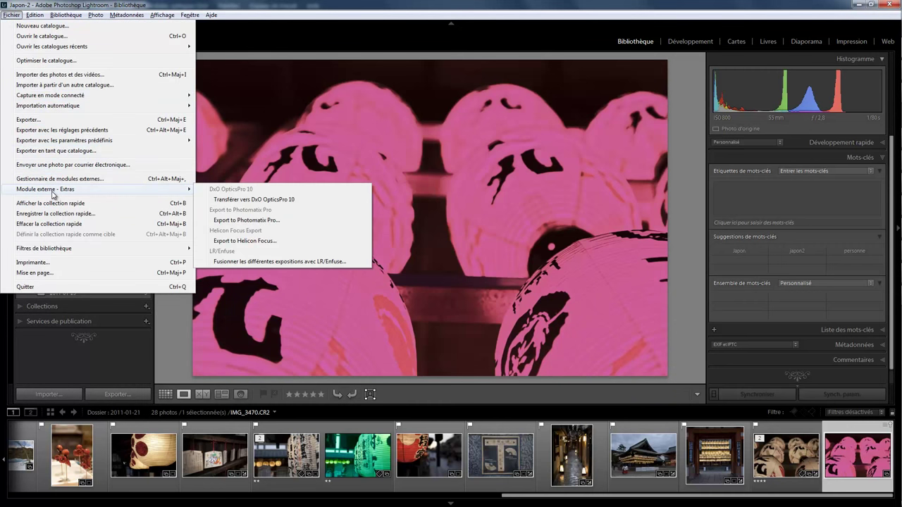
# Dismiss the open options, select the original IMG_3412.CR2 and transfer it to DxO OpticsPro 10
pyautogui.click(398, 370)
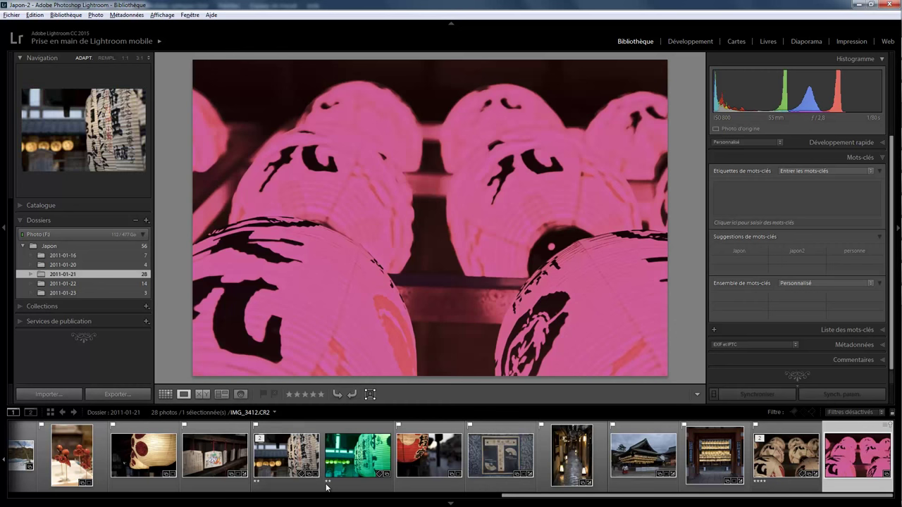
pyautogui.click(338, 485)
pyautogui.click(304, 484)
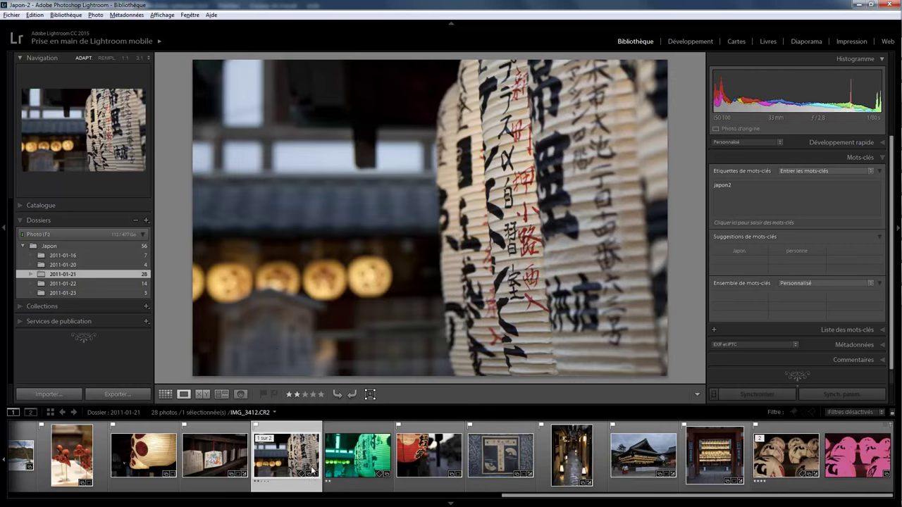
pyautogui.click(12, 16)
pyautogui.moveTo(45, 189)
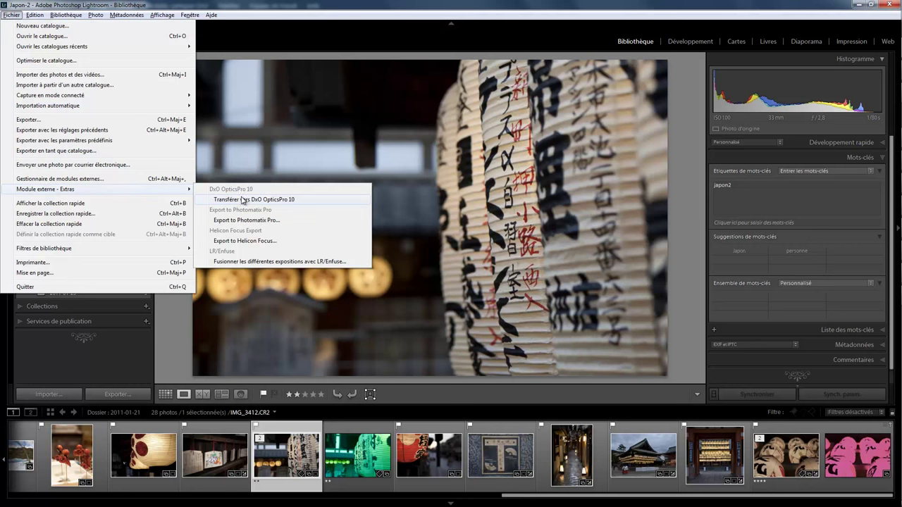
pyautogui.click(244, 199)
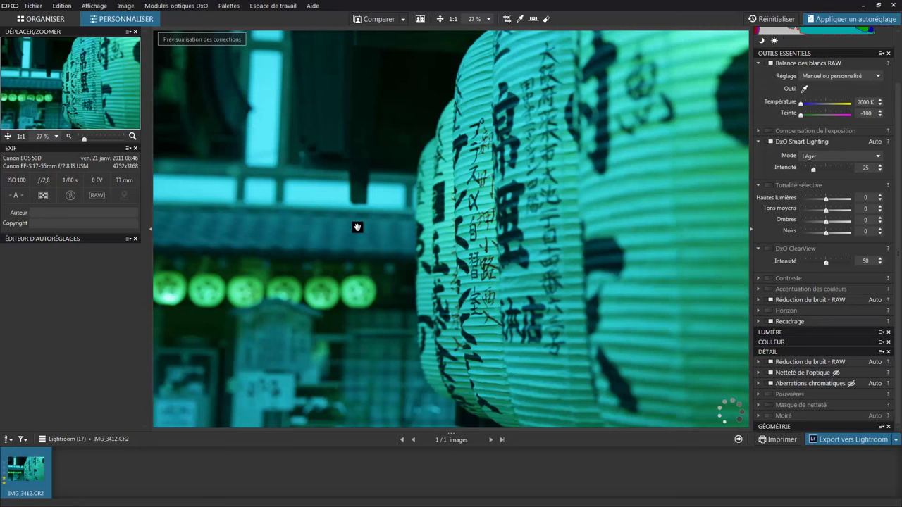